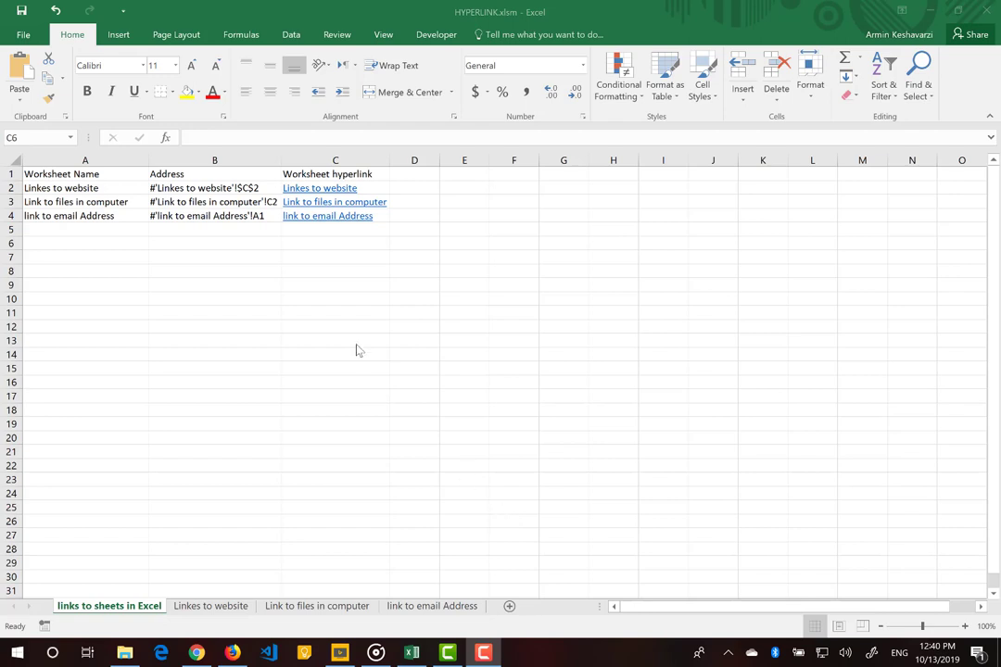
Inspect the C2 formula and A2's shortcut menu with its Hyperlink... item, then dismiss it.
click(376, 187)
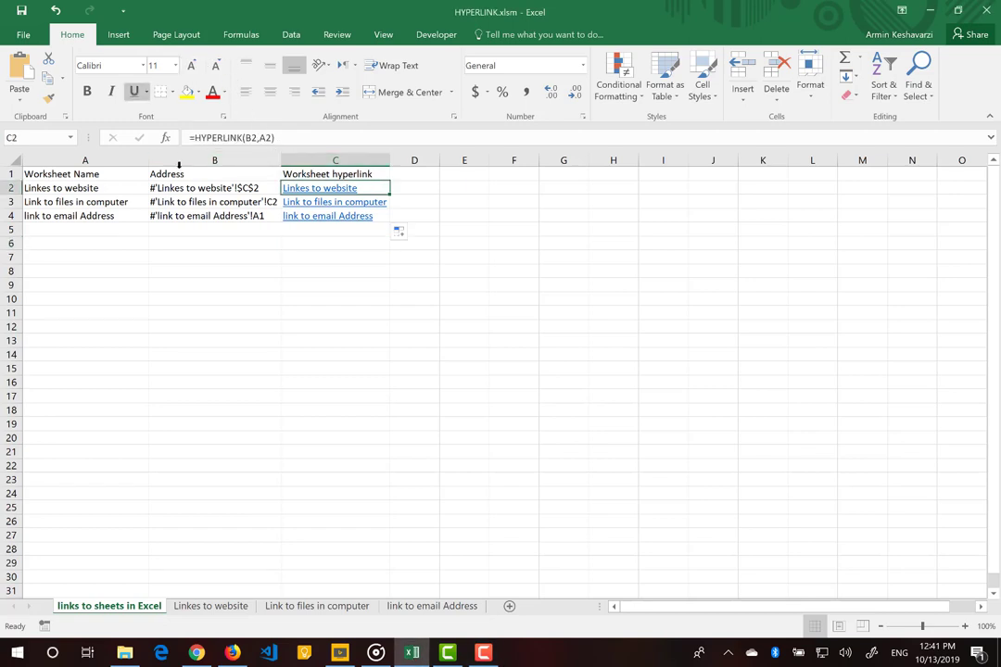
click(119, 196)
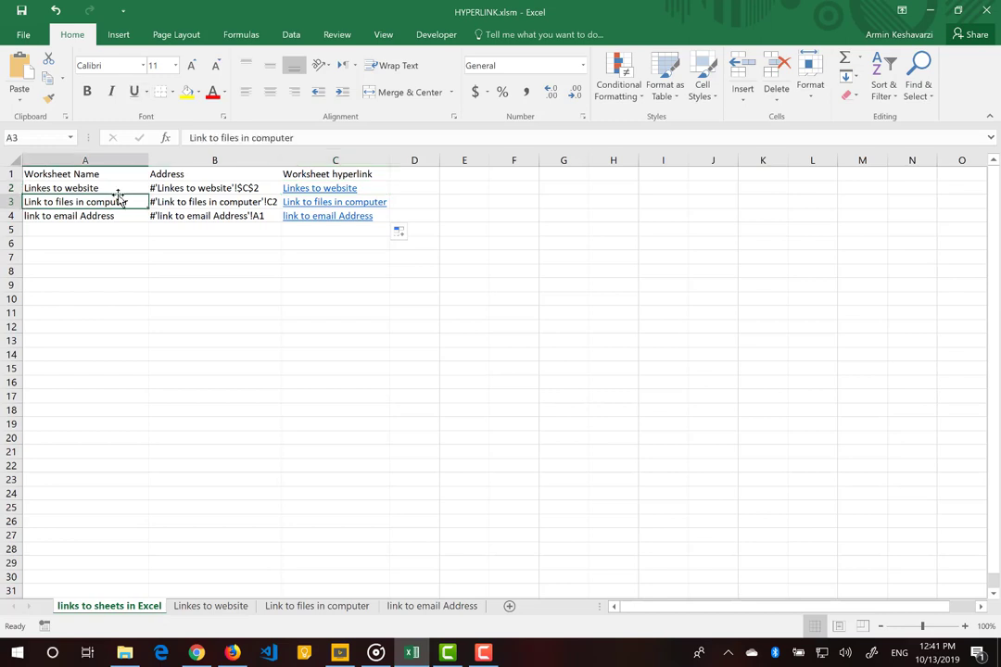
click(97, 188)
right_click(96, 187)
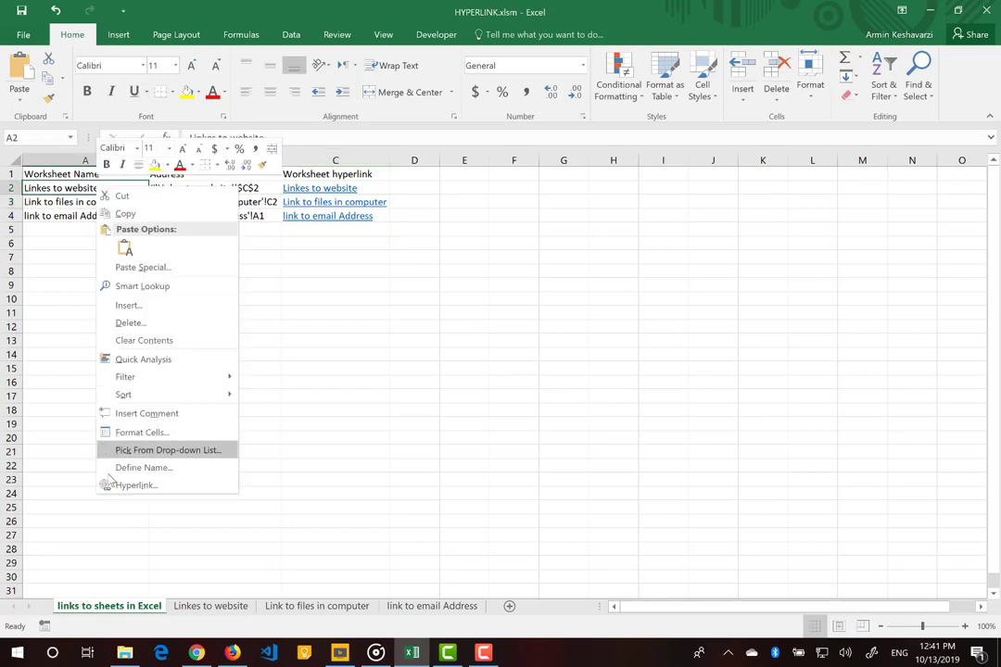
click(104, 28)
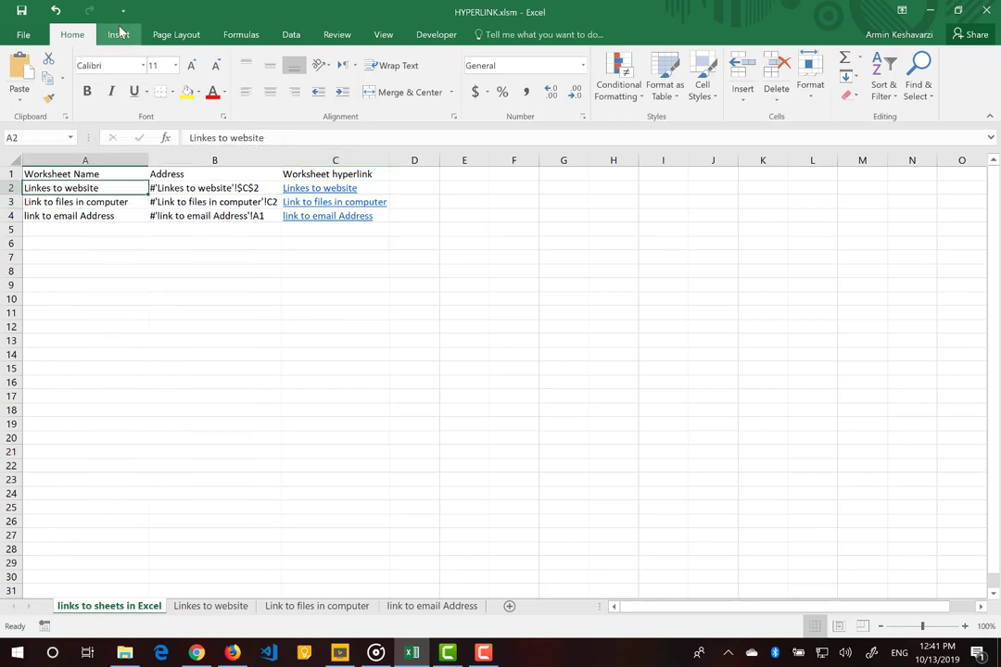
Show the Insert tab commands, including Hyperlink, and reselect A2.
click(106, 28)
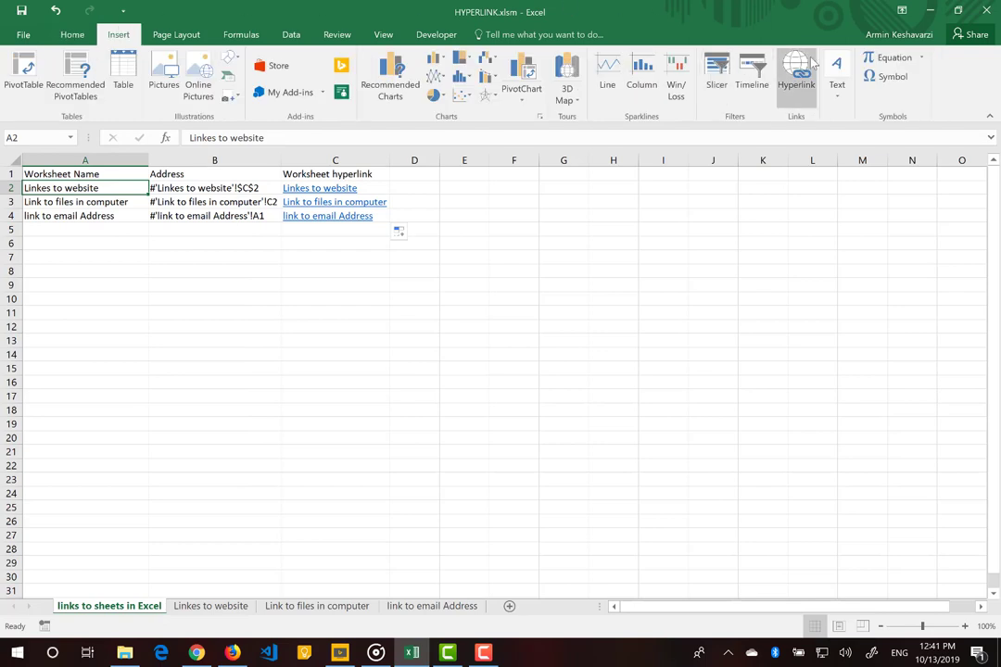
click(255, 322)
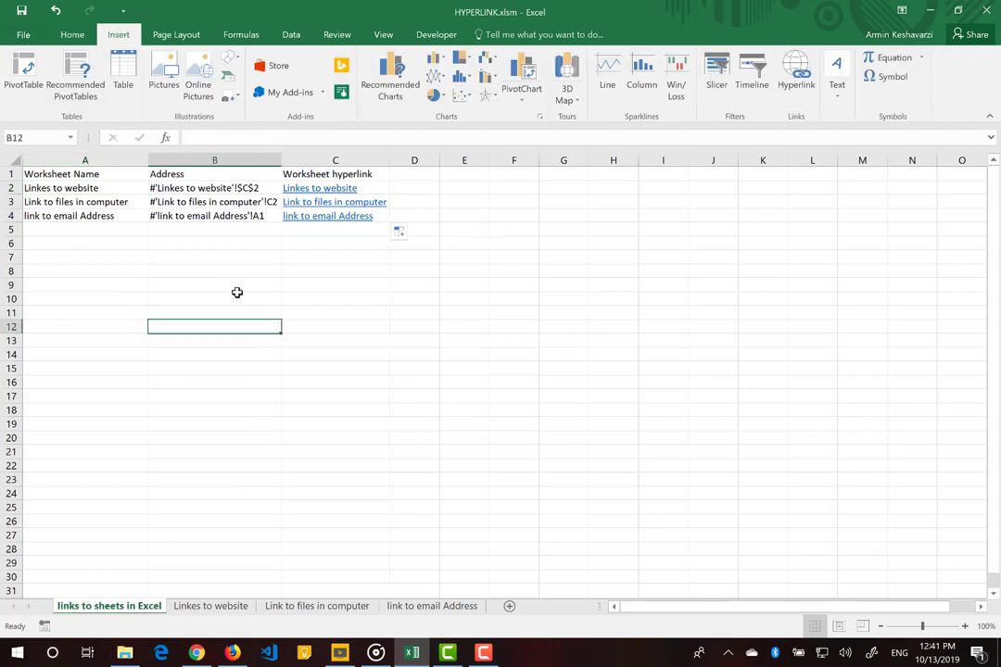
click(69, 189)
Return to the Home tab and select the address text in B2.
click(73, 35)
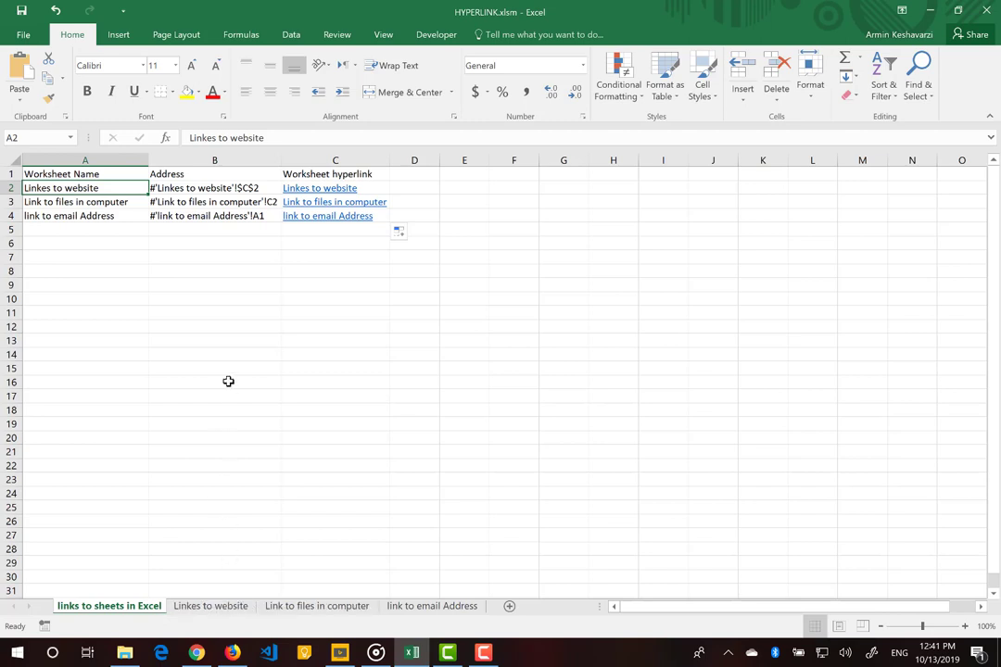
click(203, 192)
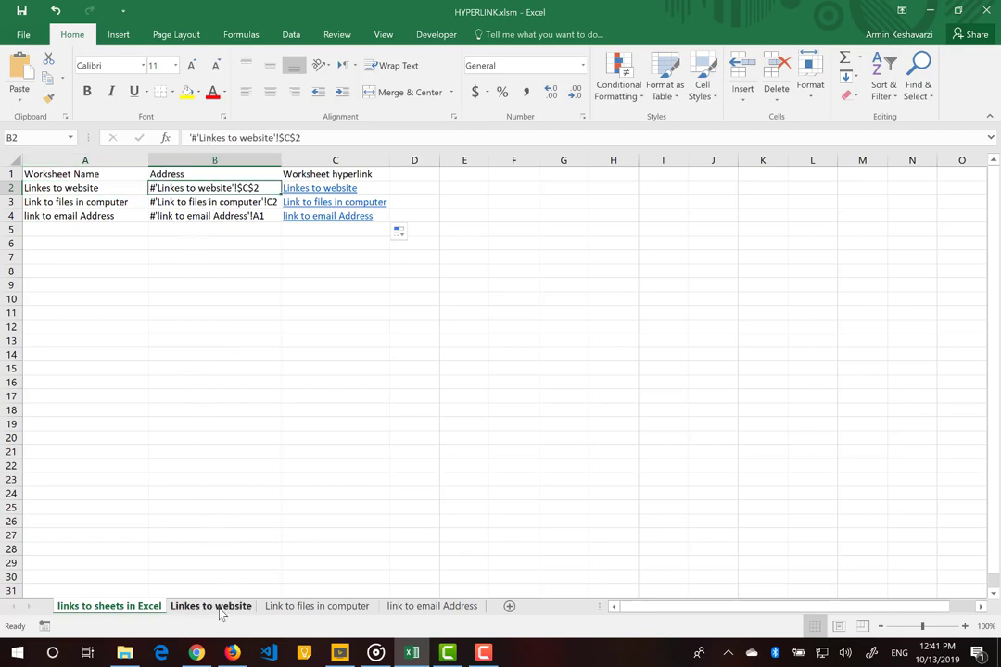
Link B2 to cell C2 of the 'Linkes to website' sheet, then follow the link to test it.
right_click(240, 187)
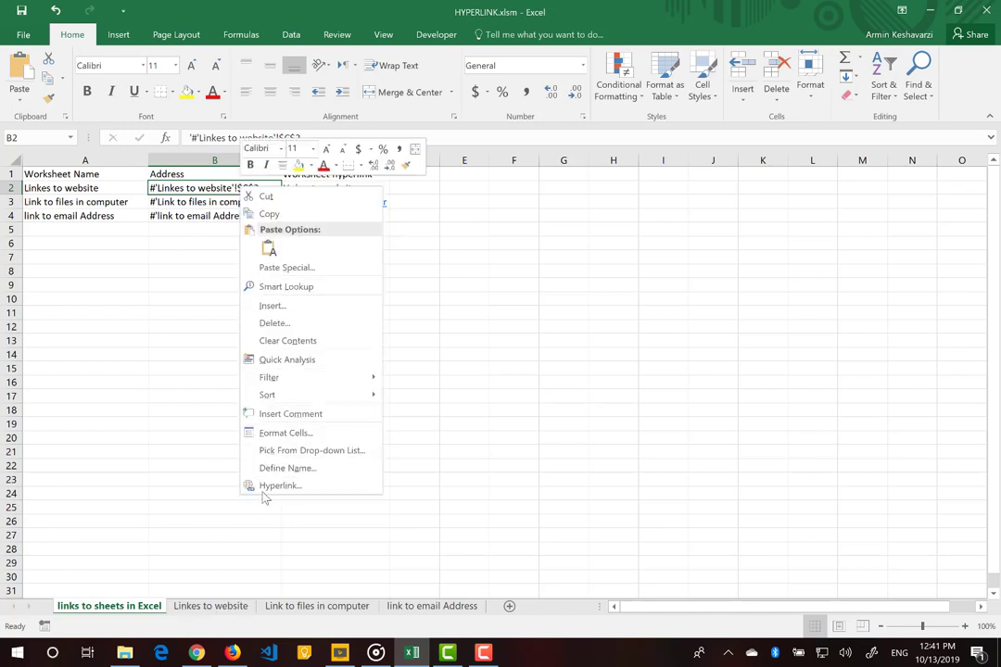
click(264, 488)
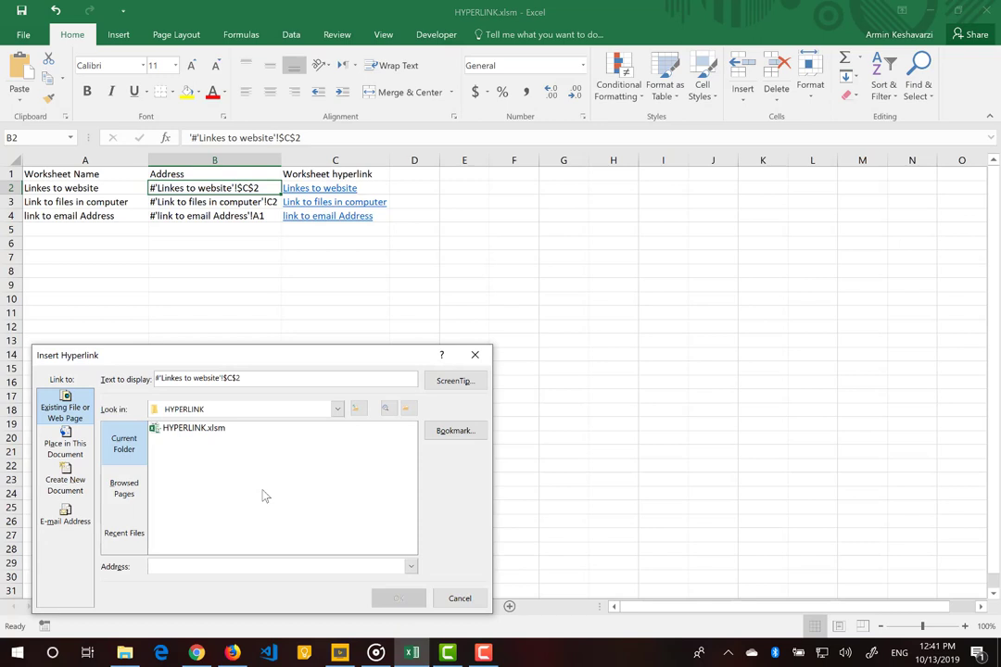
click(53, 447)
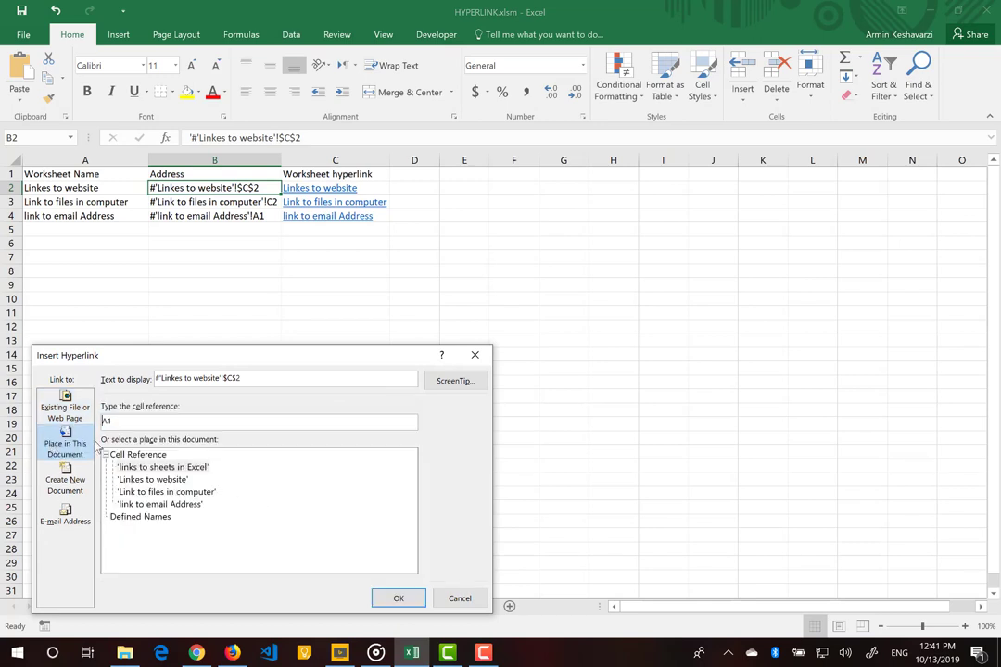
click(170, 468)
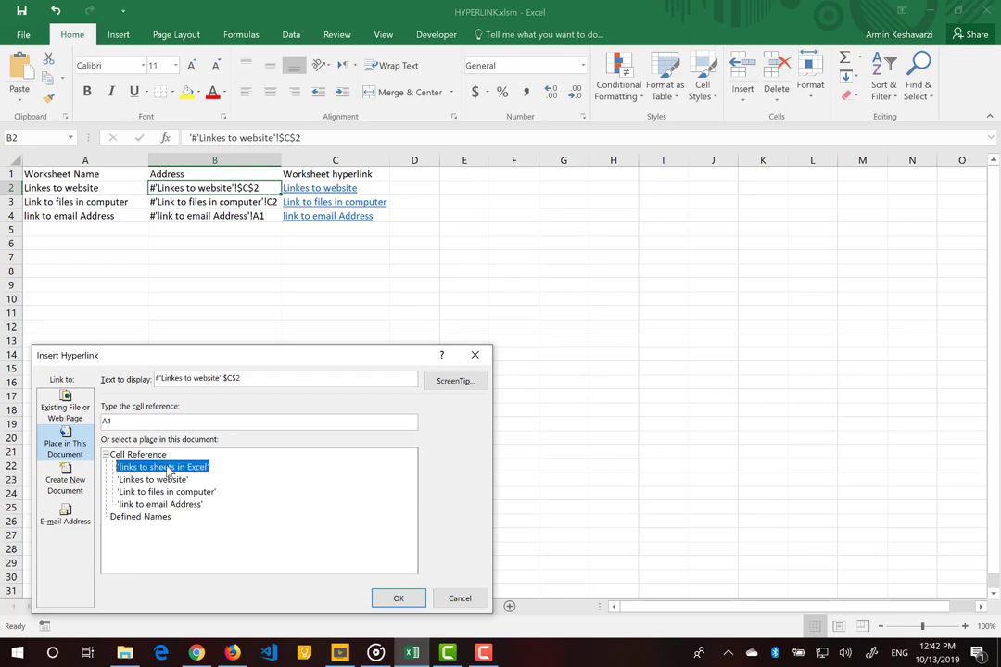
click(158, 479)
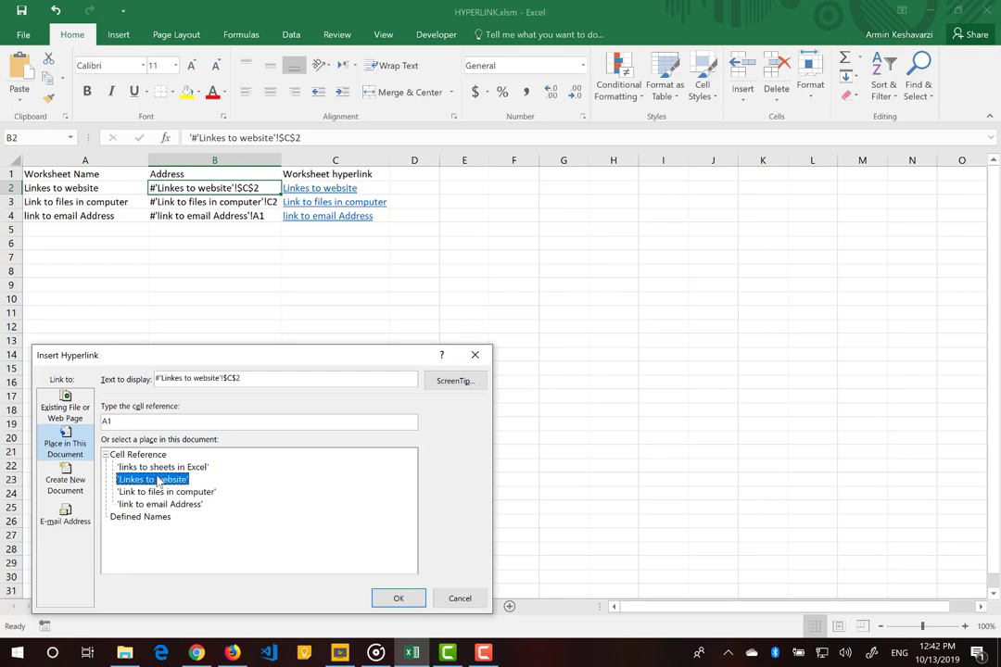
click(108, 421)
text(c2)
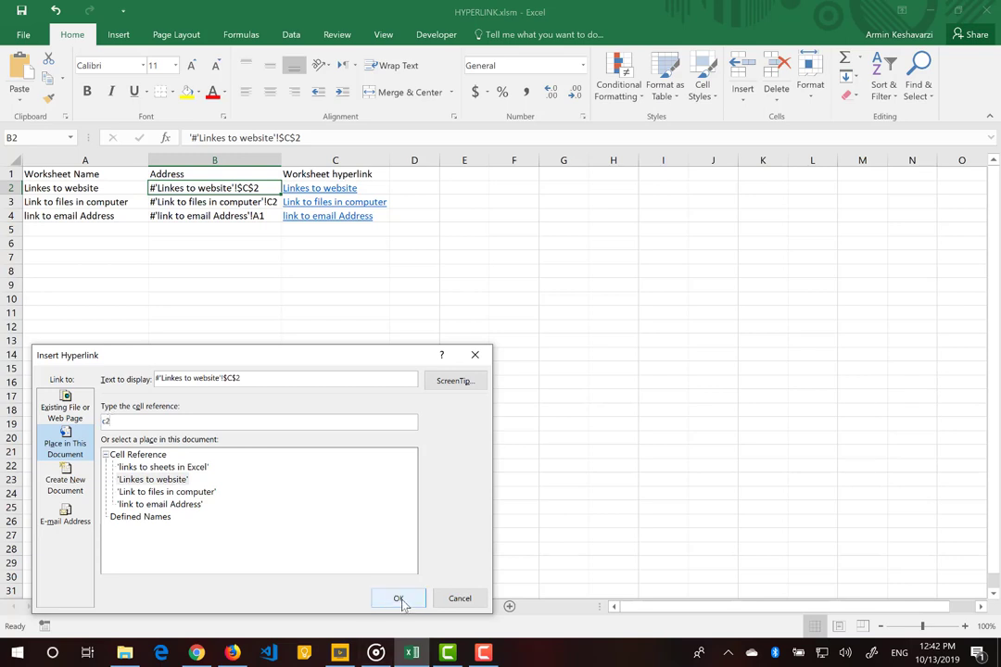
click(398, 598)
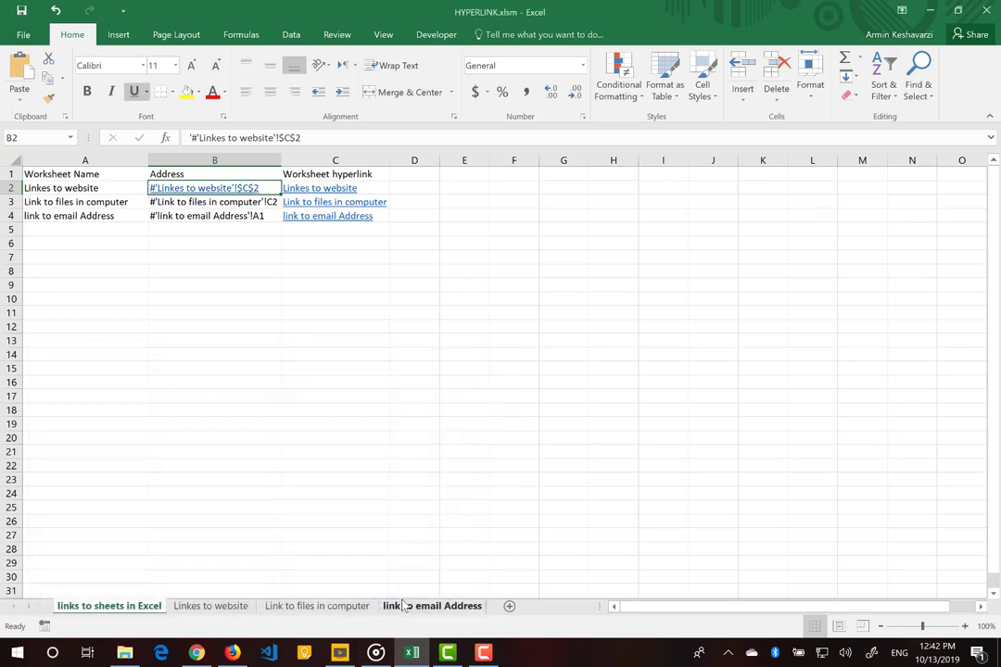
click(219, 191)
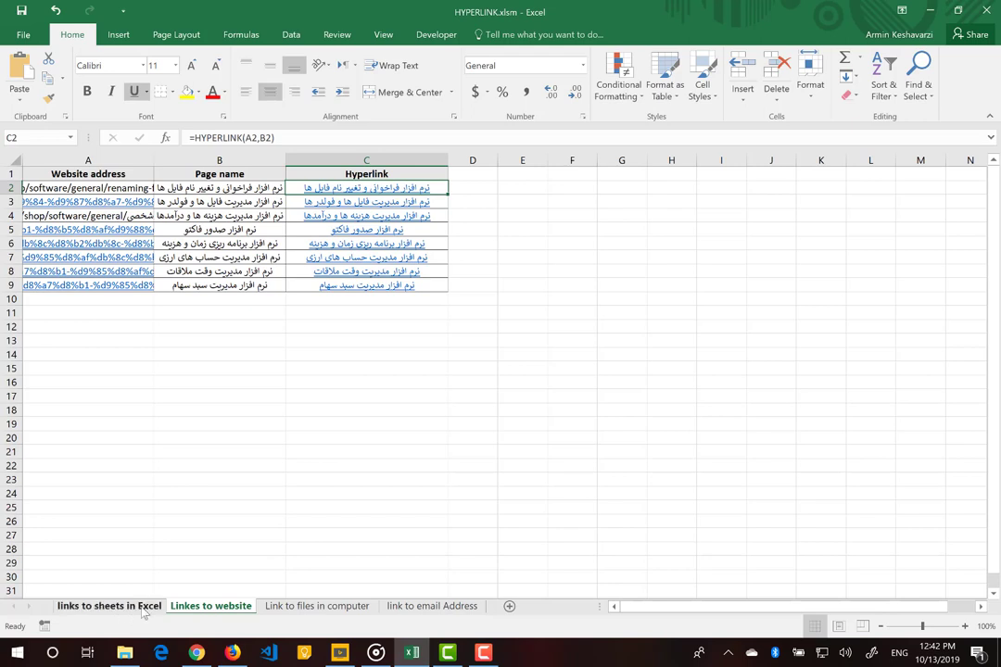
click(109, 606)
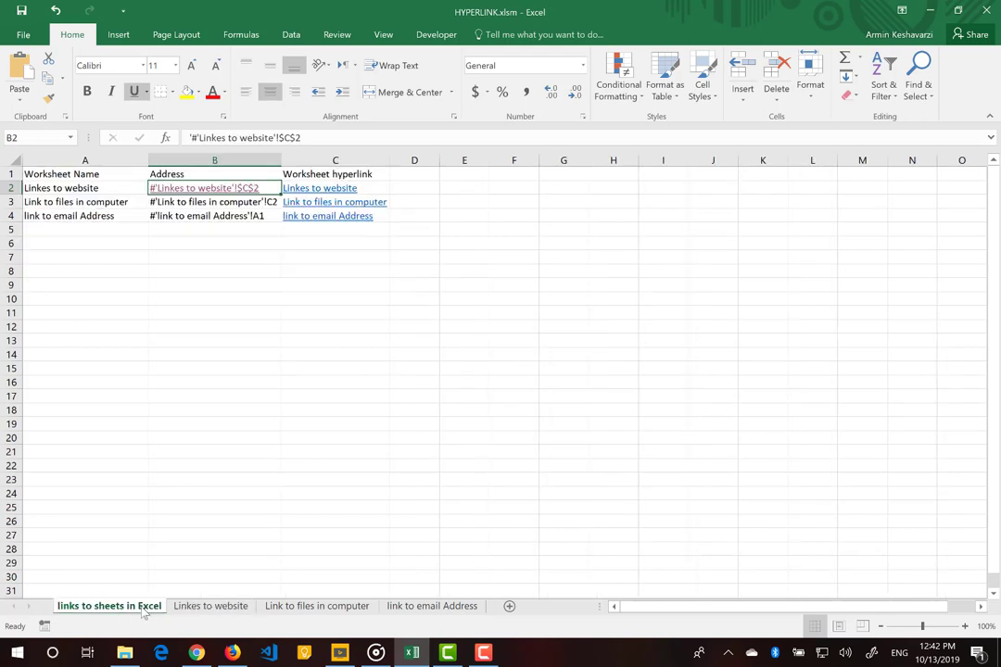
click(377, 191)
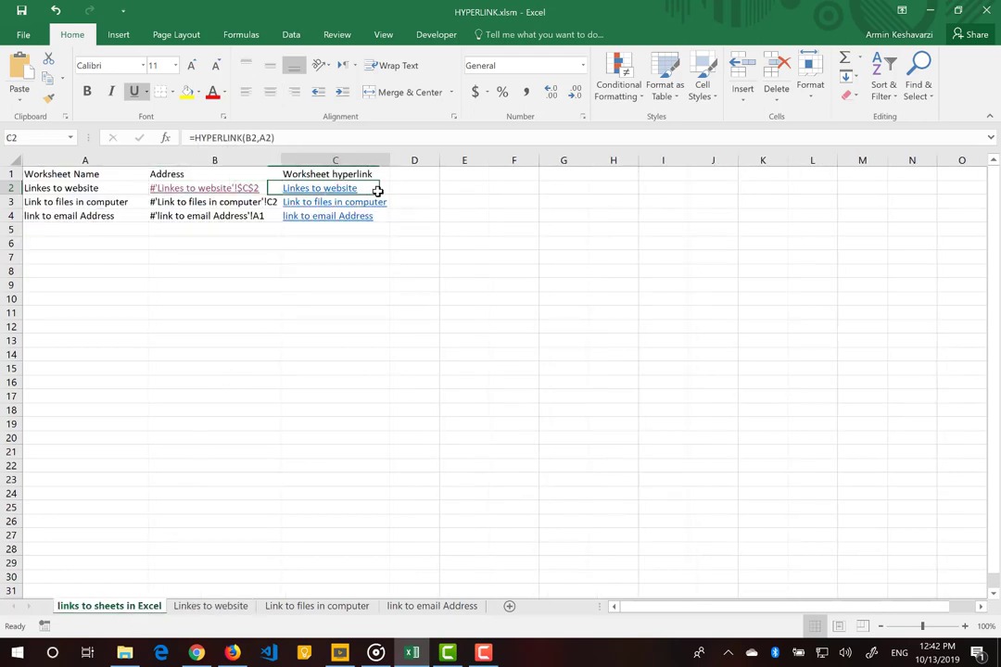
click(246, 137)
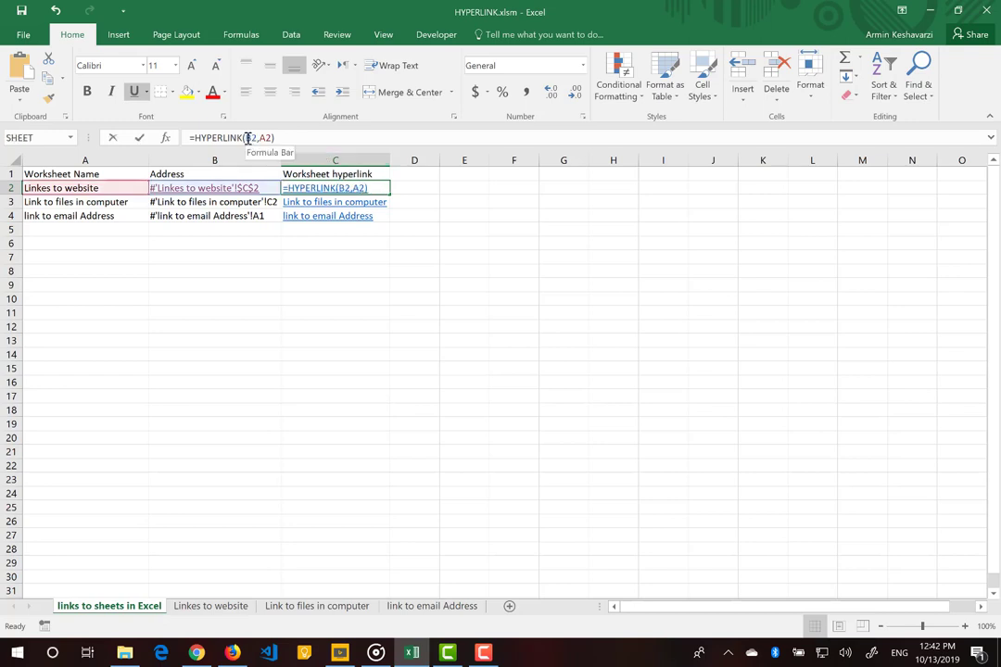
click(164, 139)
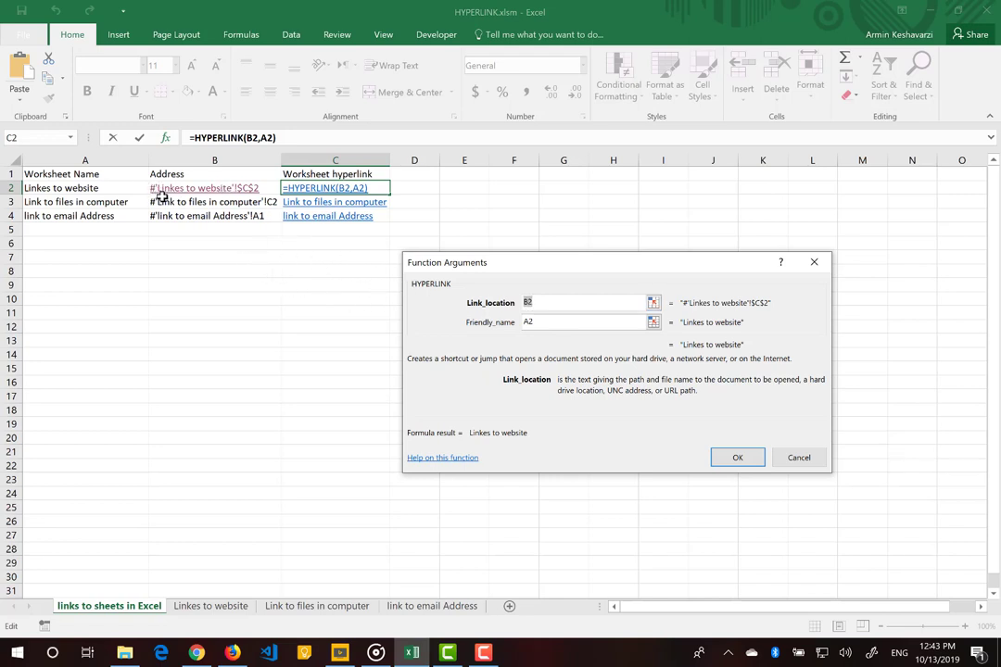
click(797, 456)
click(794, 461)
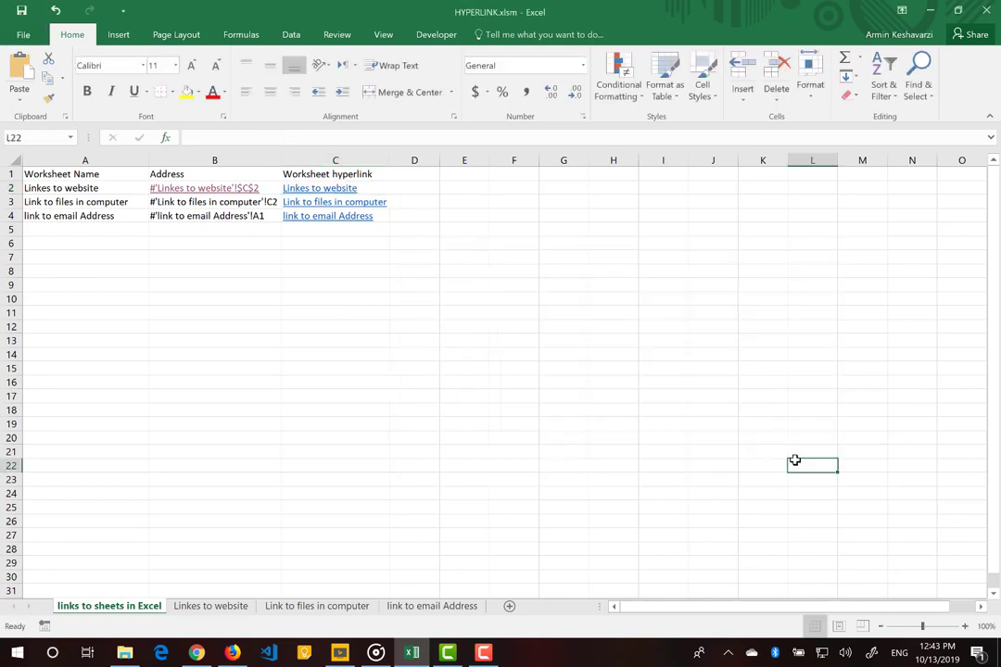
Follow the B2 link to the 'Linkes to website' sheet, widen column A and inspect A2's address.
click(249, 191)
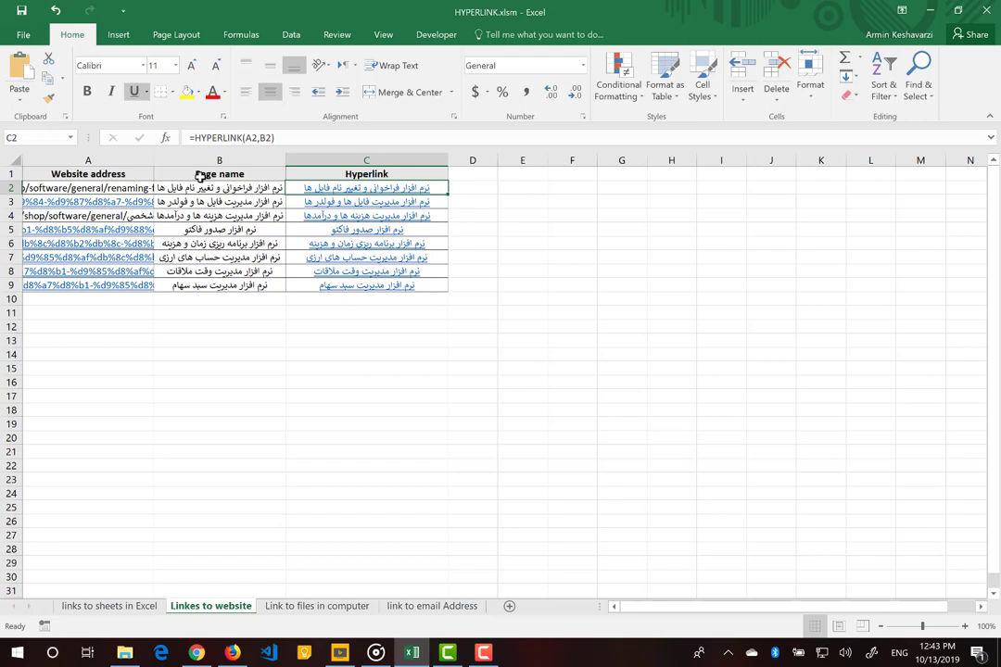
drag(154, 160, 231, 156)
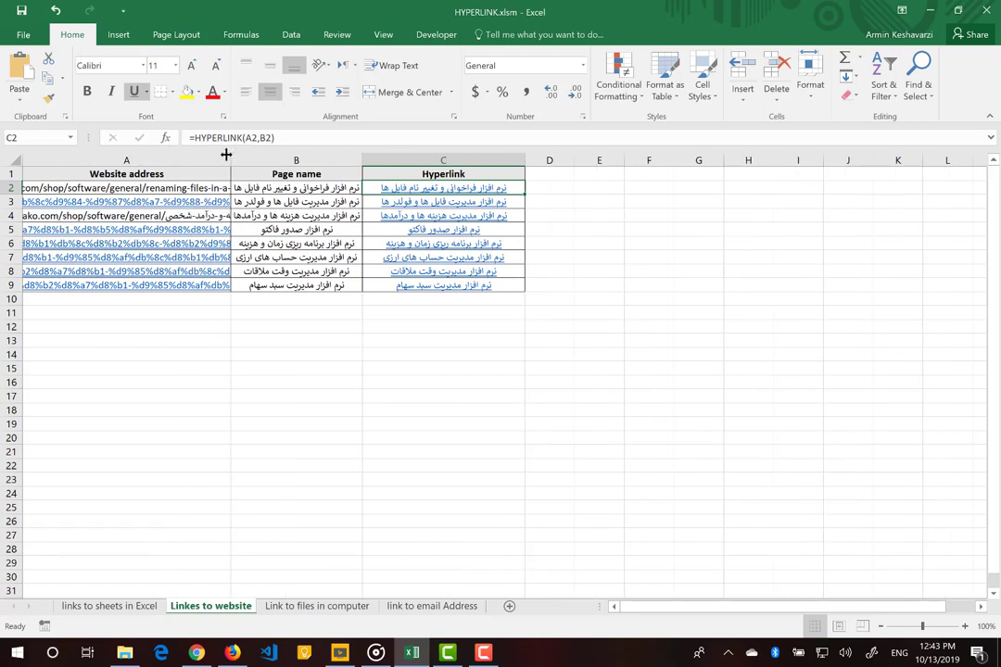
click(153, 187)
double_click(219, 139)
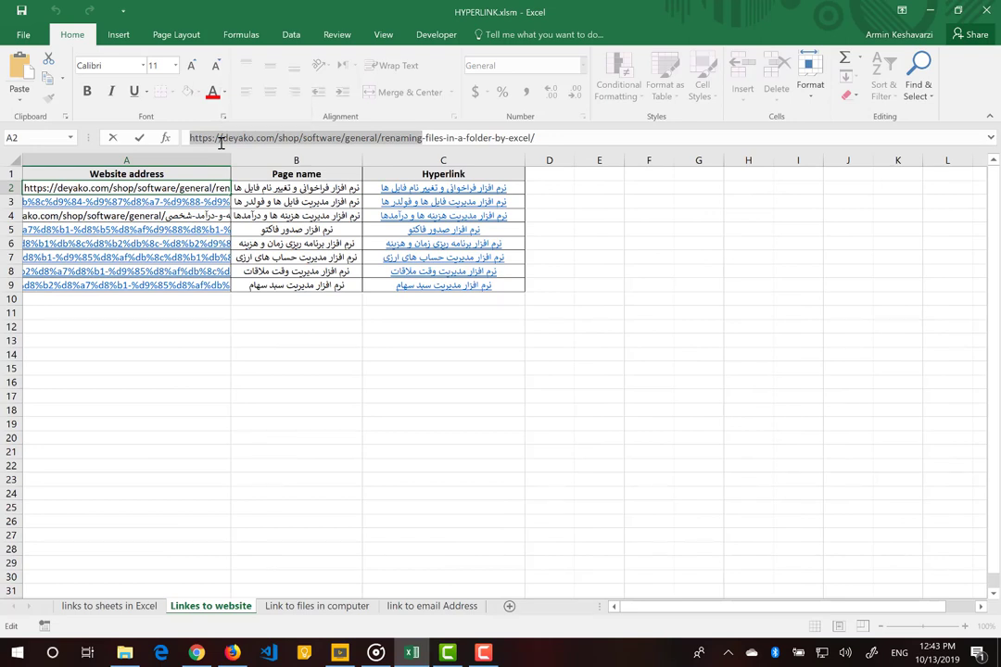
click(219, 140)
key(Escape)
Copy the A2 web address into A12 and commit it as a clickable hyperlink.
drag(216, 139, 608, 137)
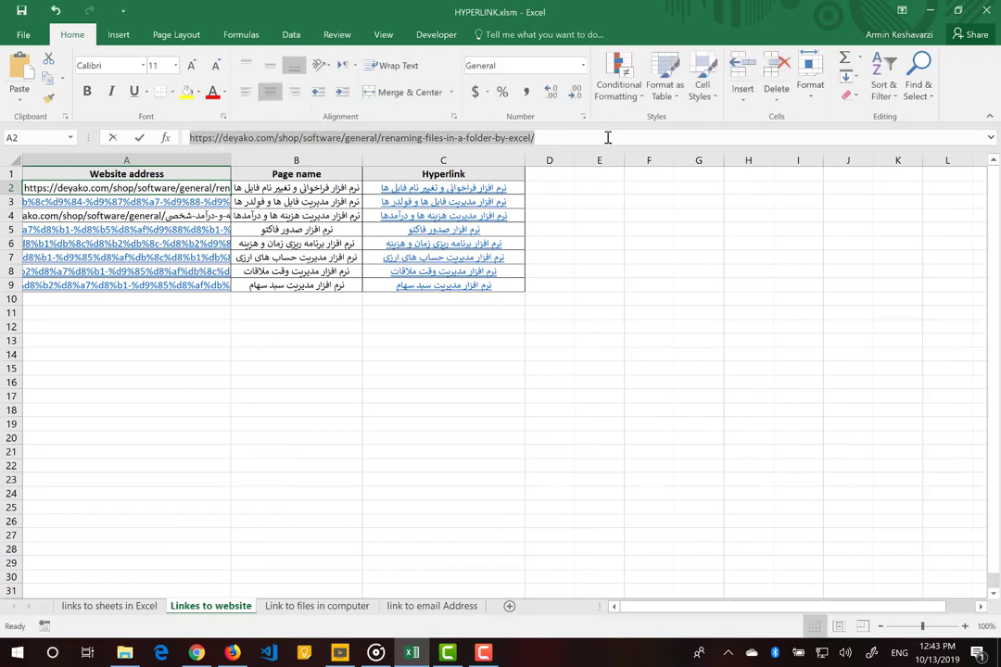
key(ctrl+c)
click(168, 327)
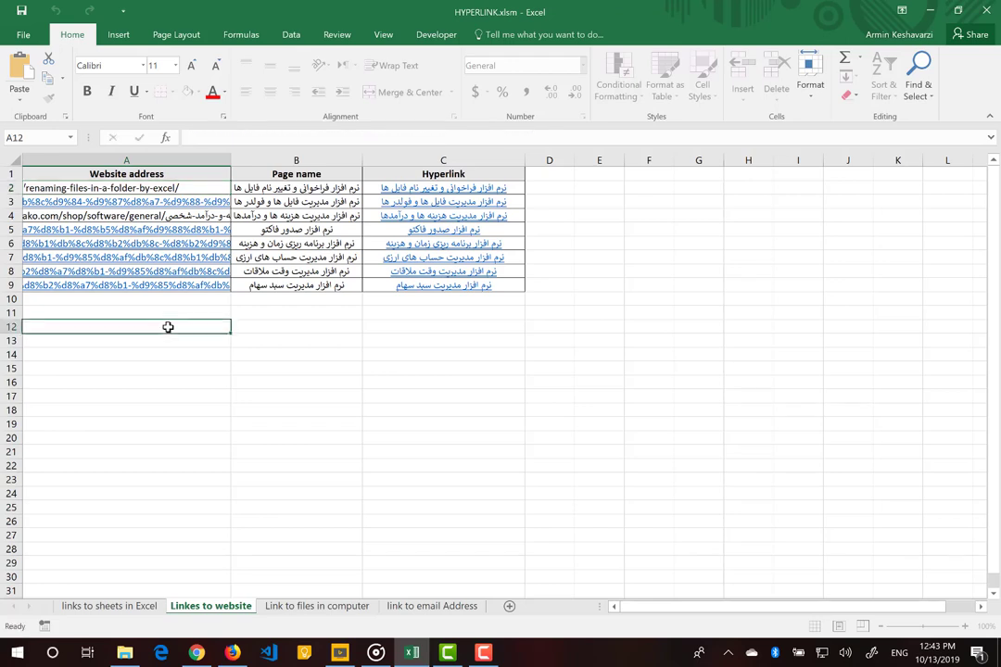
key(ctrl+v)
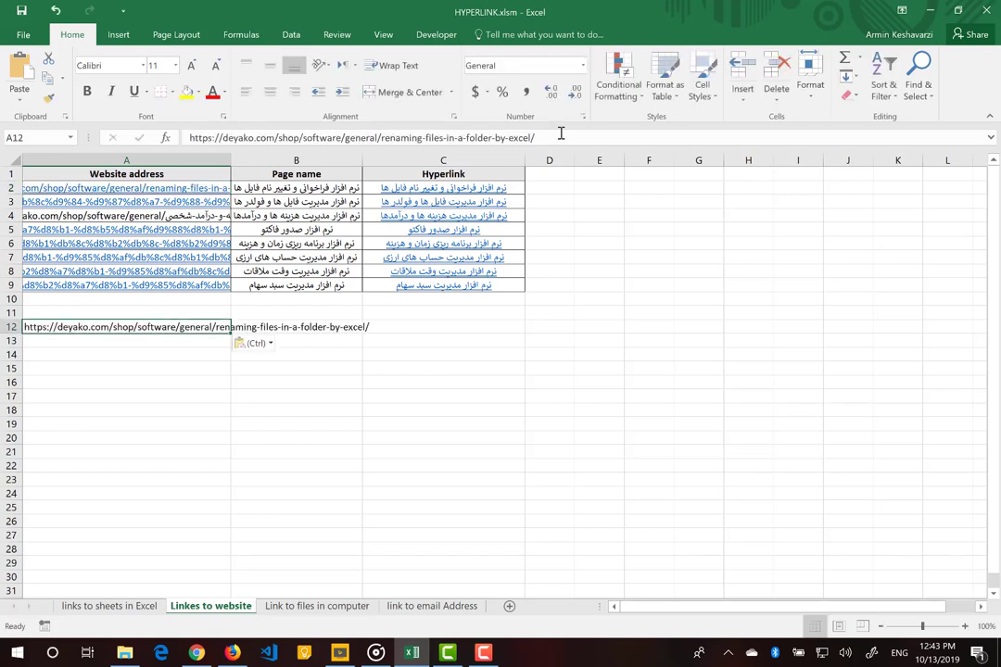
click(559, 138)
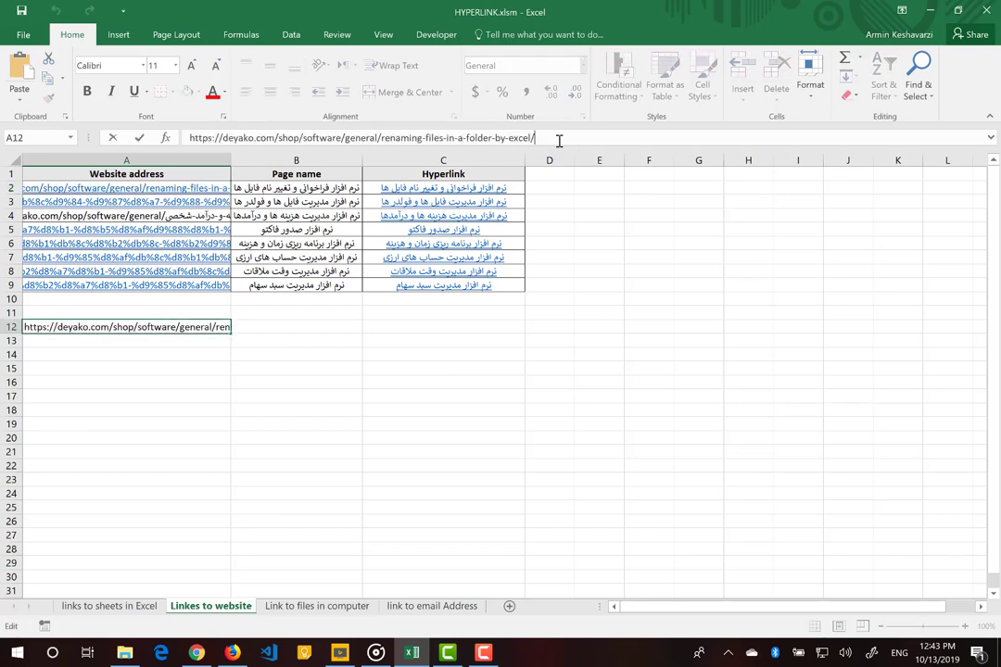
key(Return)
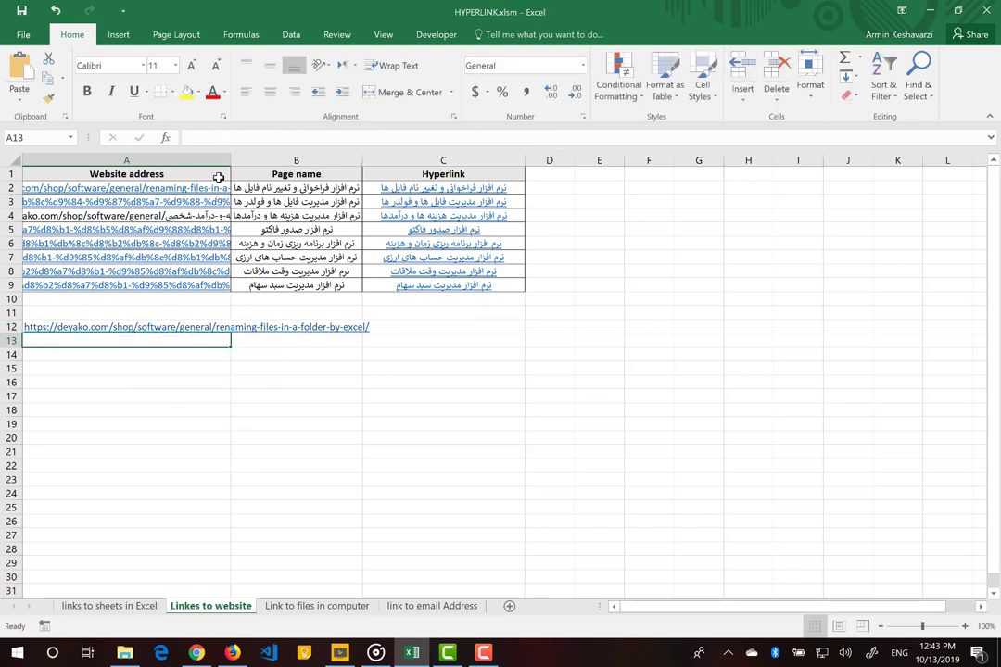
Edit A4's hyperlink as a web page link and paste the URL as its address.
click(284, 187)
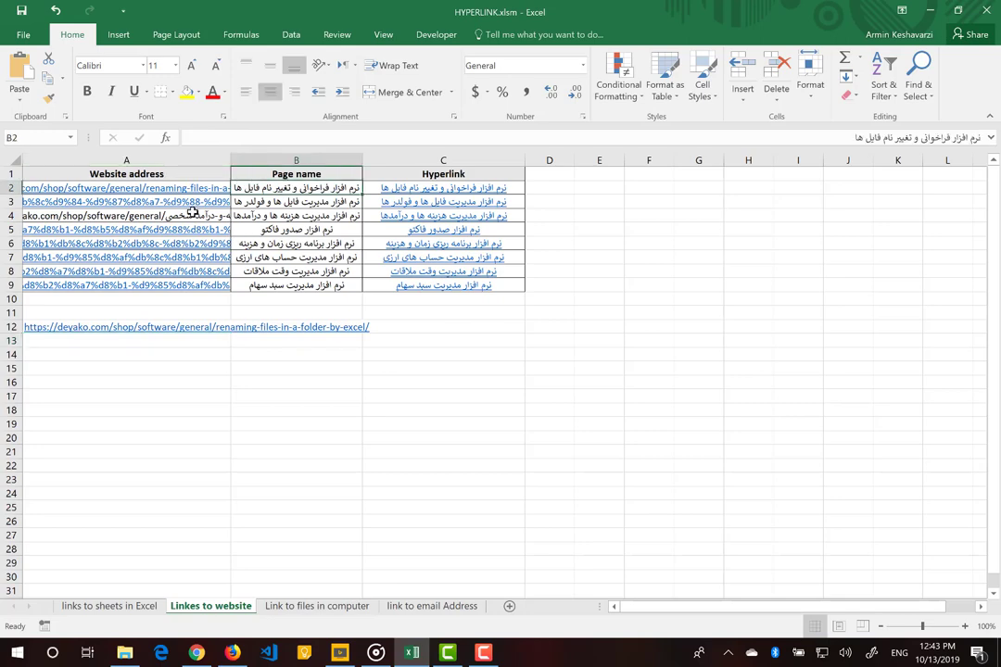
click(192, 216)
right_click(192, 216)
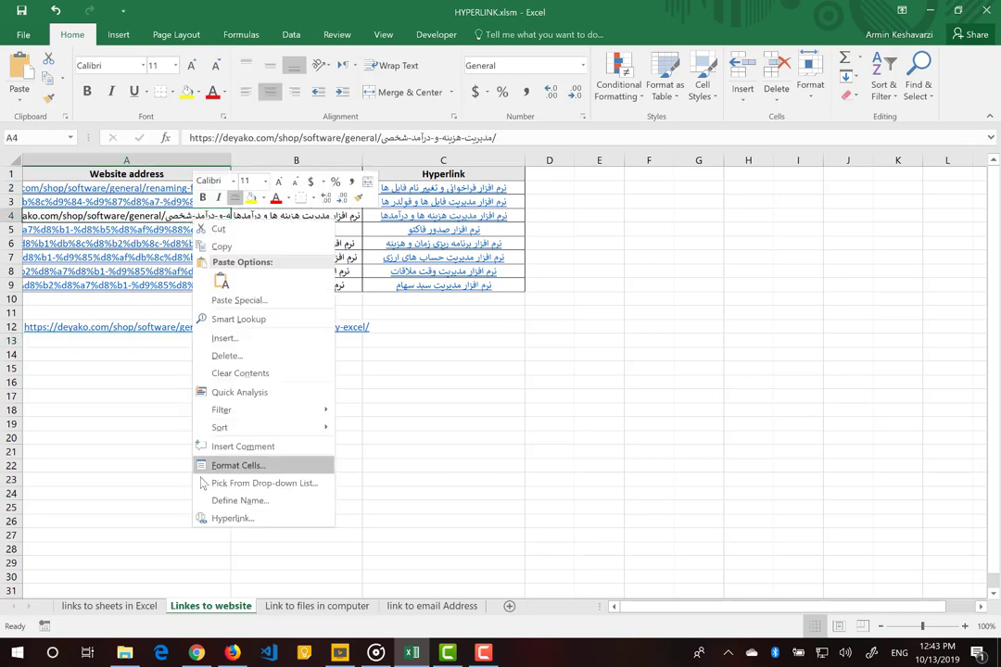
click(212, 518)
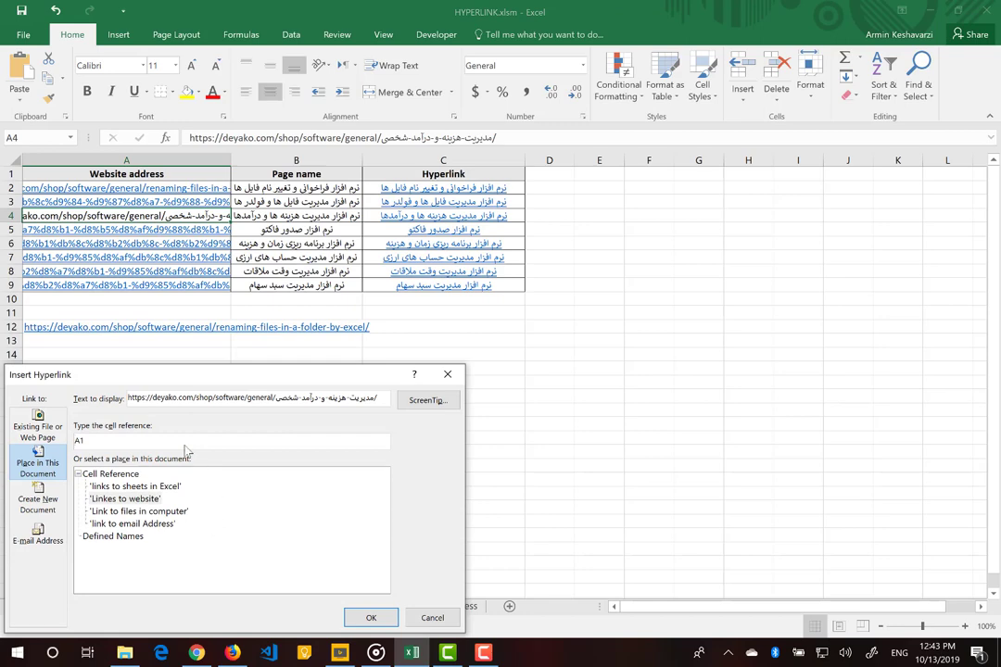
drag(185, 375, 325, 221)
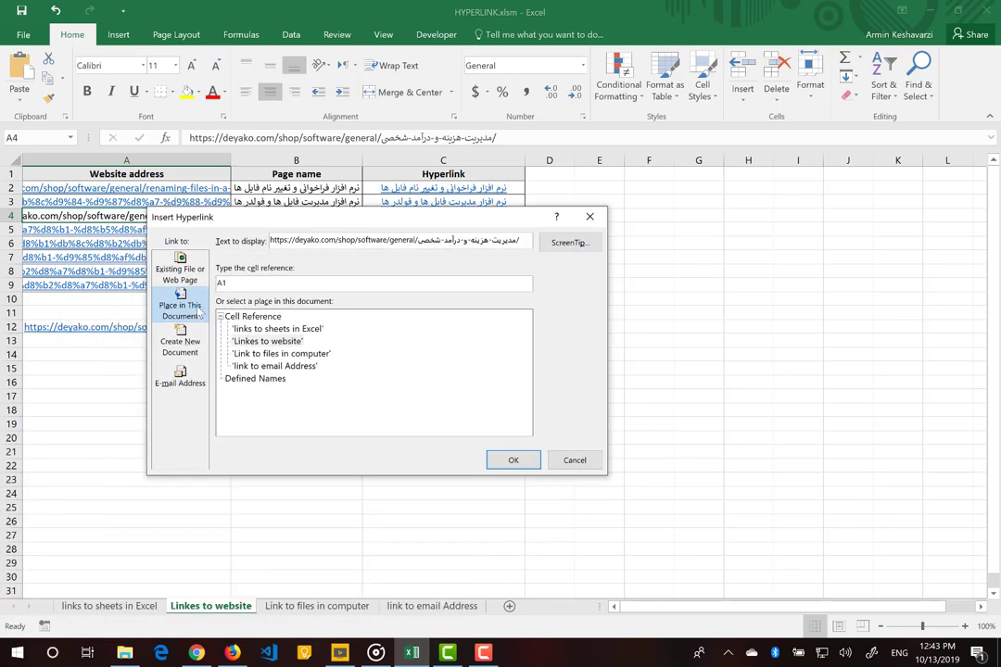
click(193, 268)
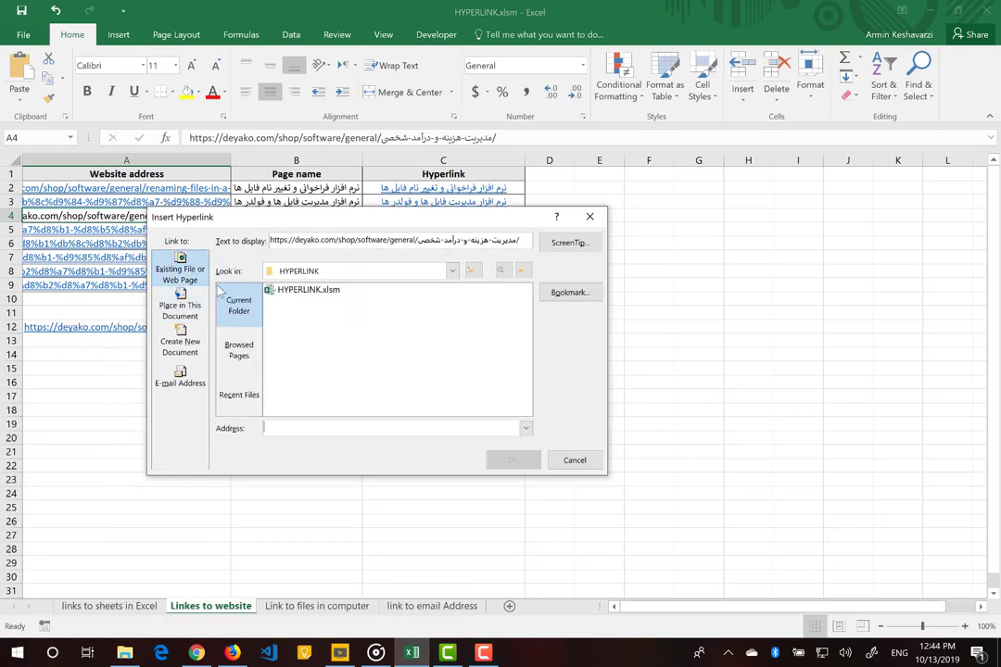
double_click(277, 241)
key(ctrl+a)
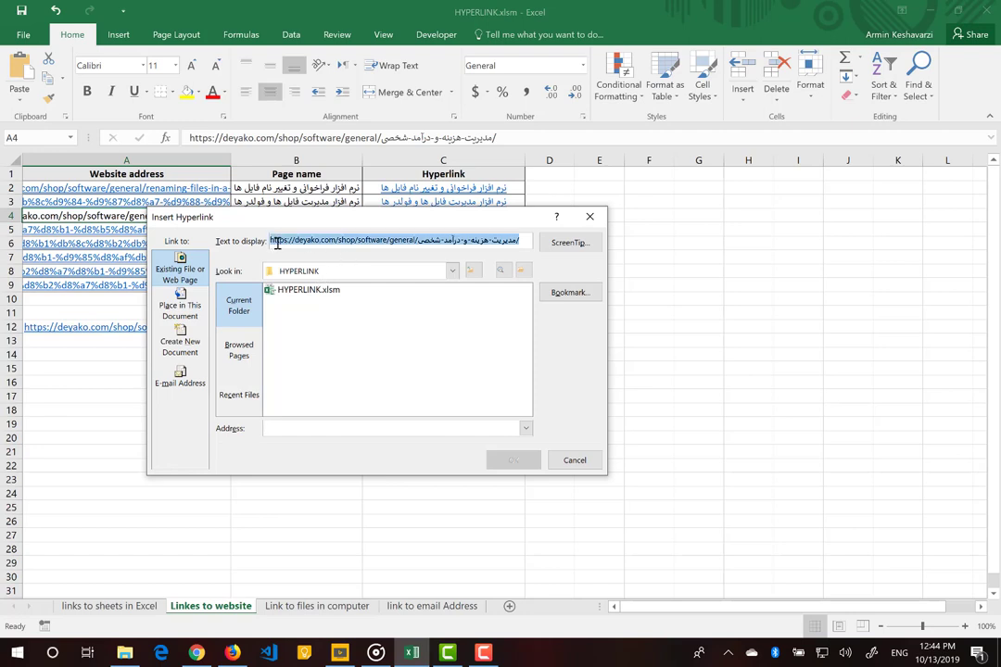
click(279, 429)
key(ctrl+v)
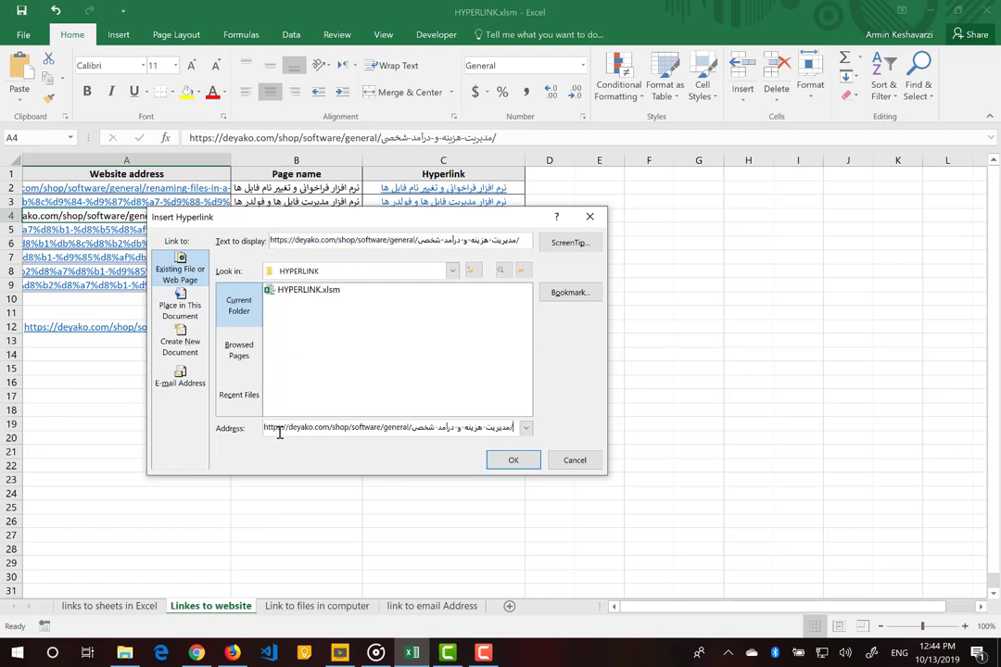
Replace A4's display text with 'مدیریت هزینه ها' and confirm the link.
drag(517, 241, 246, 250)
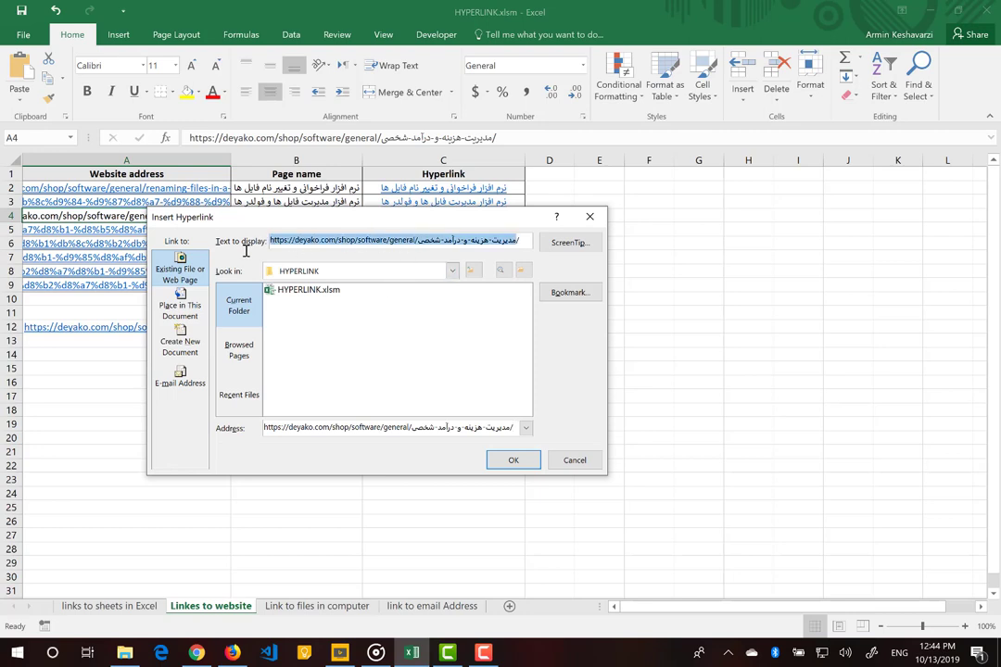
key(BackSpace)
text(Indv)
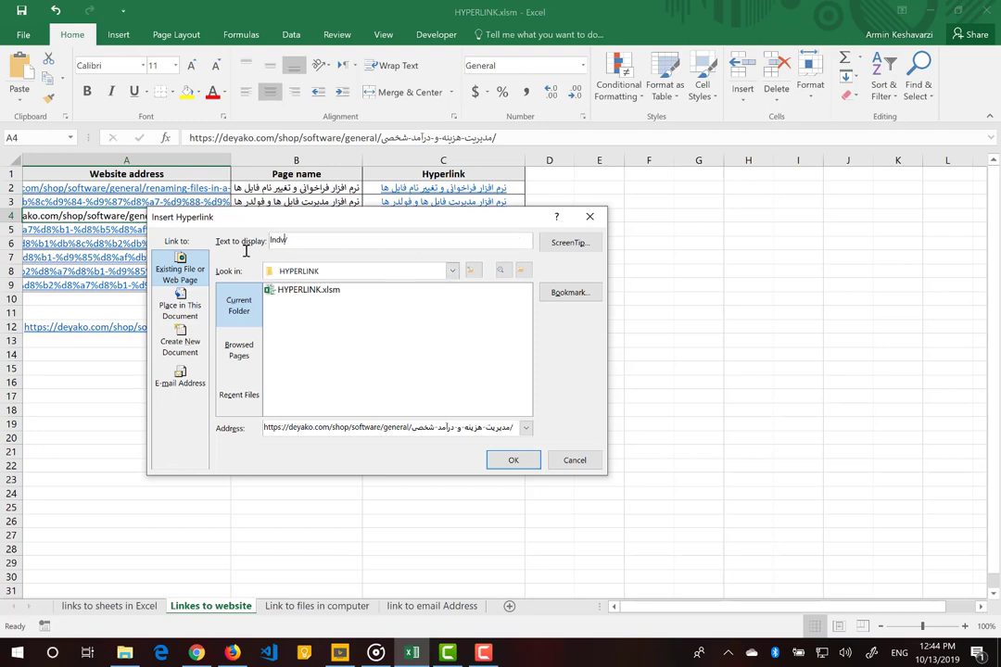
key(BackSpace)
key(BackSpace)
key(BackSpace)
key(BackSpace)
key(BackSpace)
key(BackSpace)
key(alt+shift)
text(ریت هزینه ها)
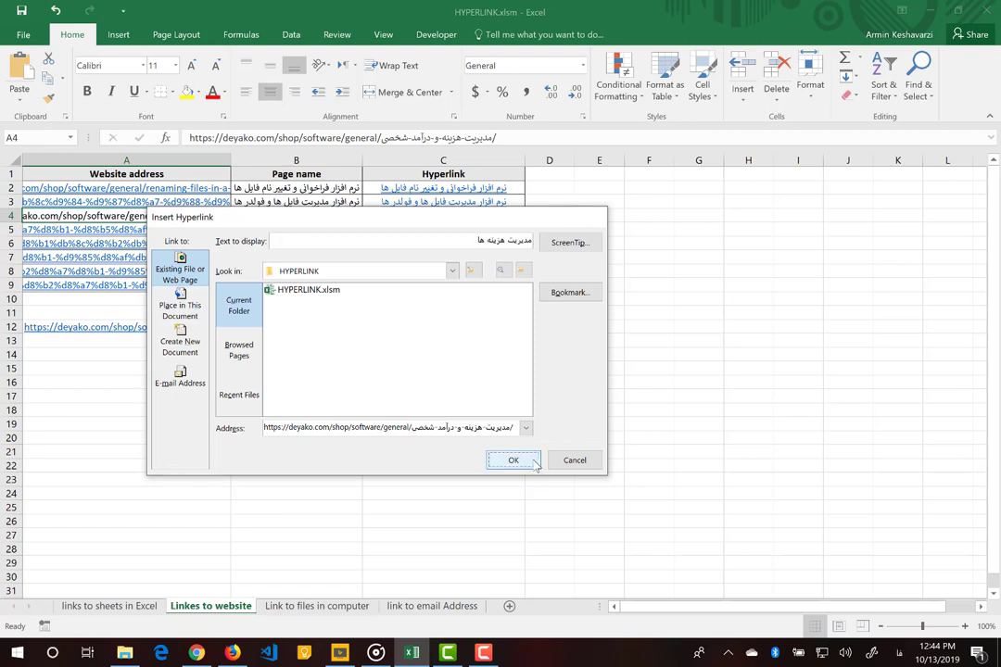
key(Return)
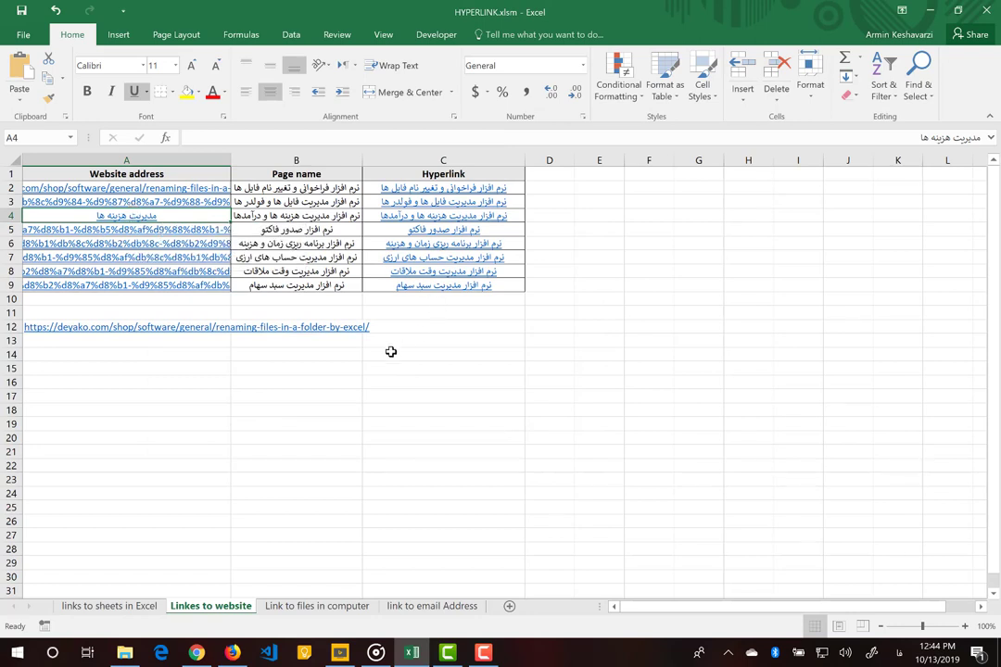
click(372, 188)
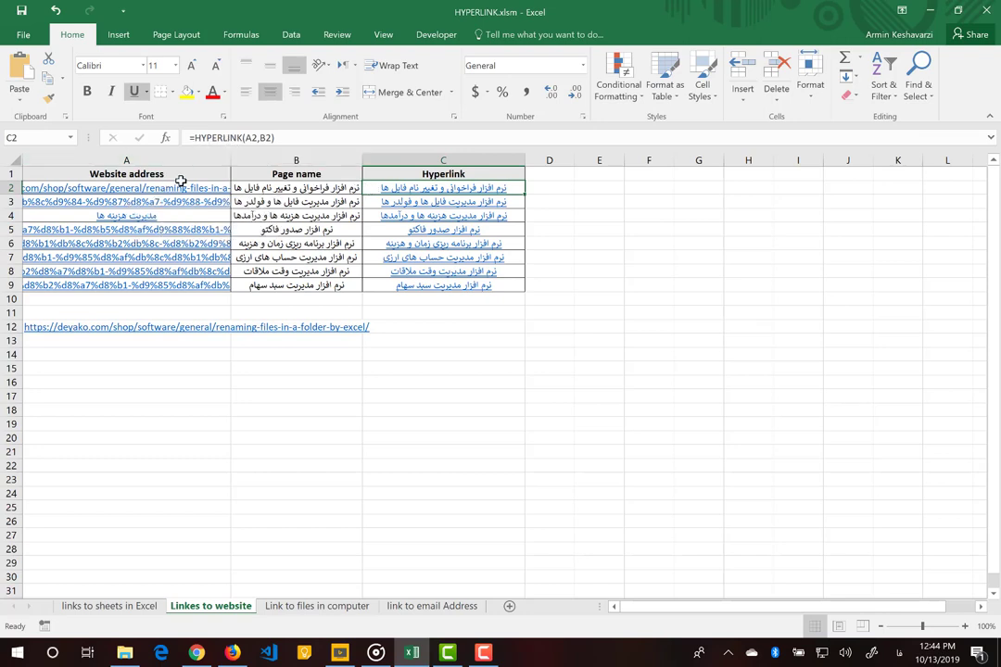
Re-enter =HYPERLINK(A2,B2) in C2 and fill it down to C9.
click(263, 137)
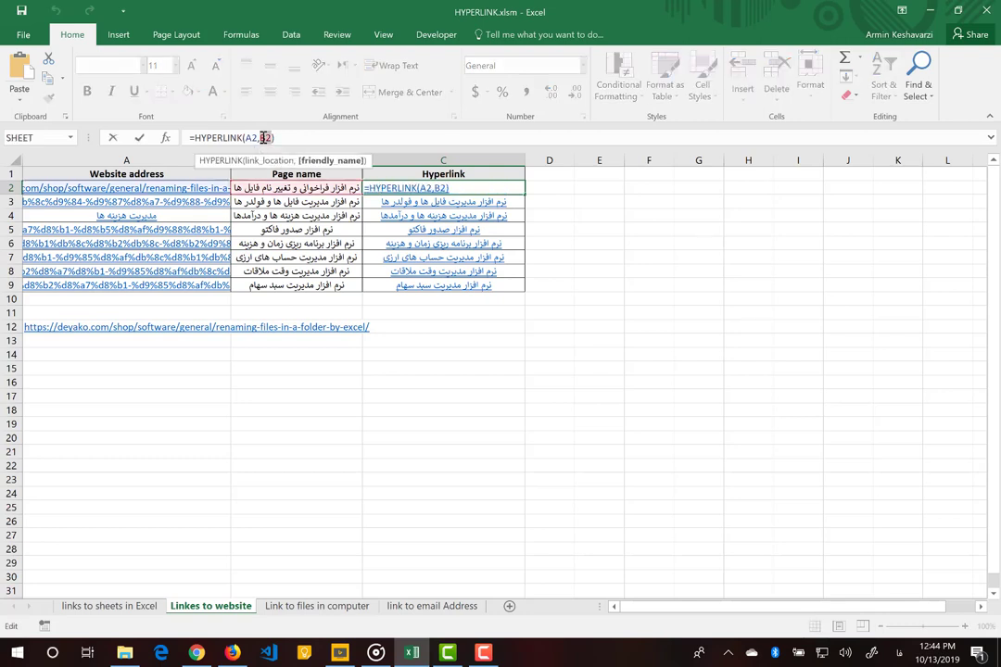
key(Return)
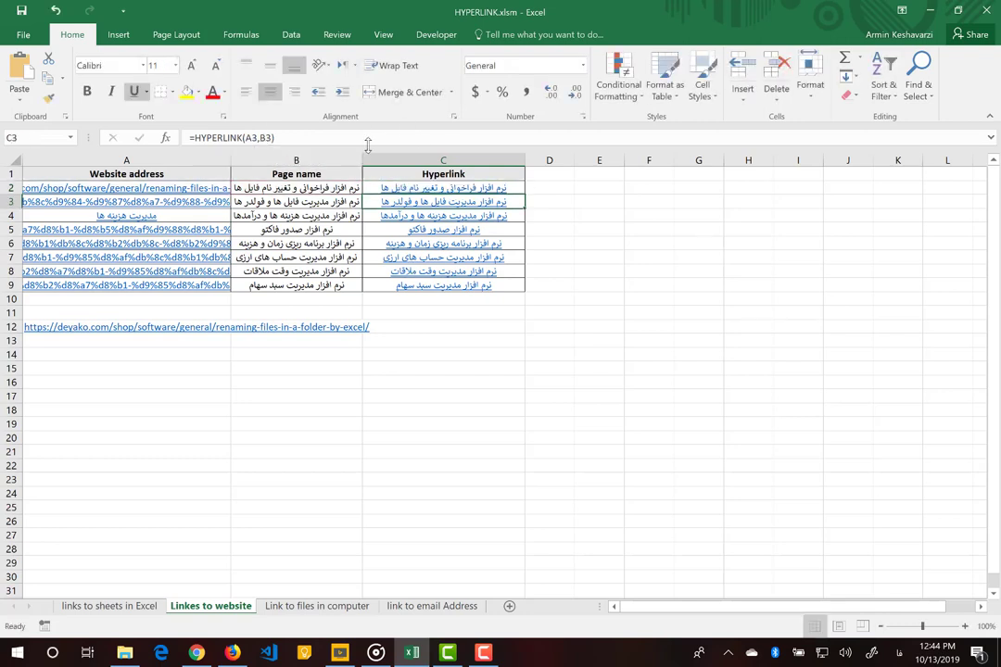
click(520, 189)
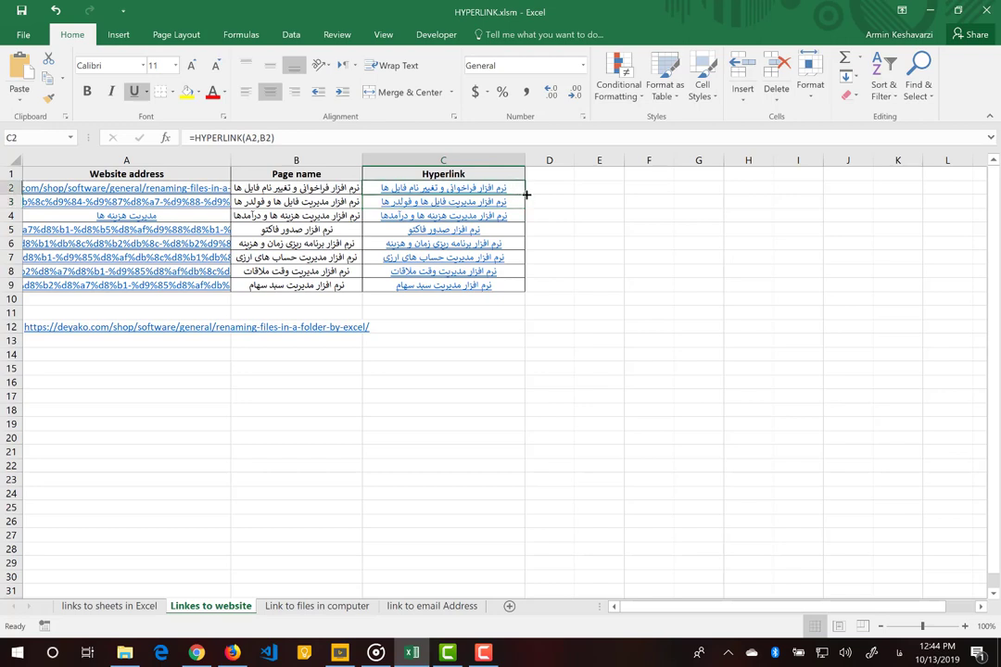
double_click(526, 194)
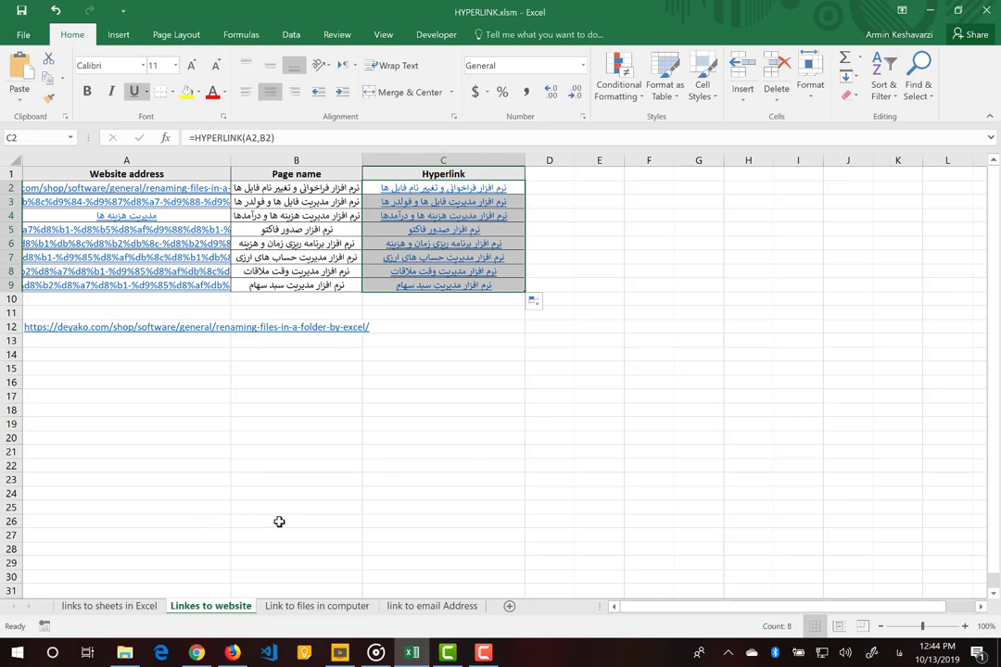
Switch to the 'Link to files in computer' sheet and review the file paths in column A.
click(296, 608)
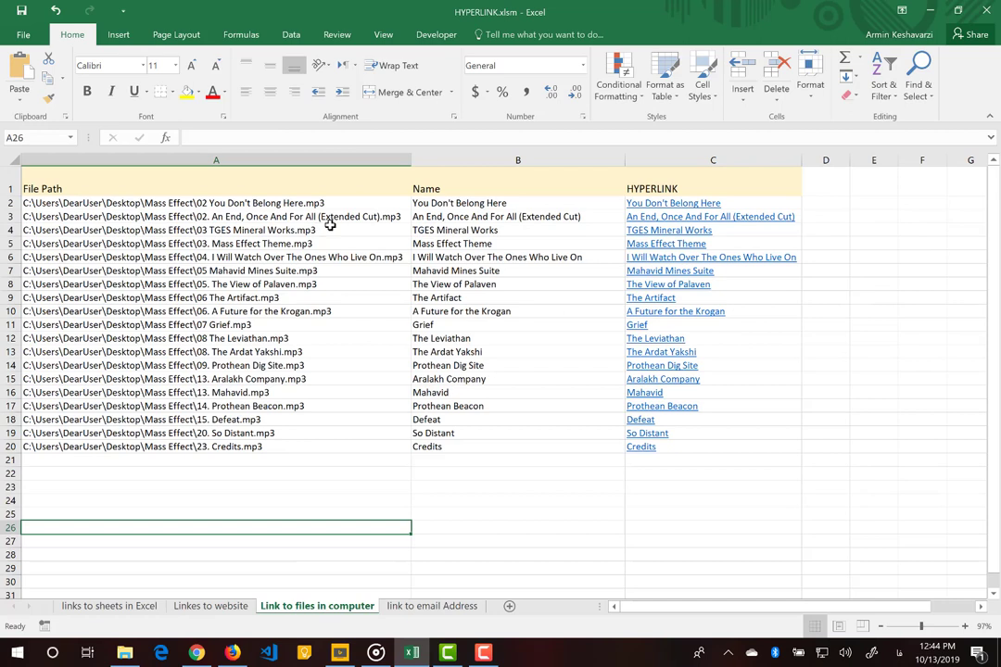
drag(342, 202, 294, 447)
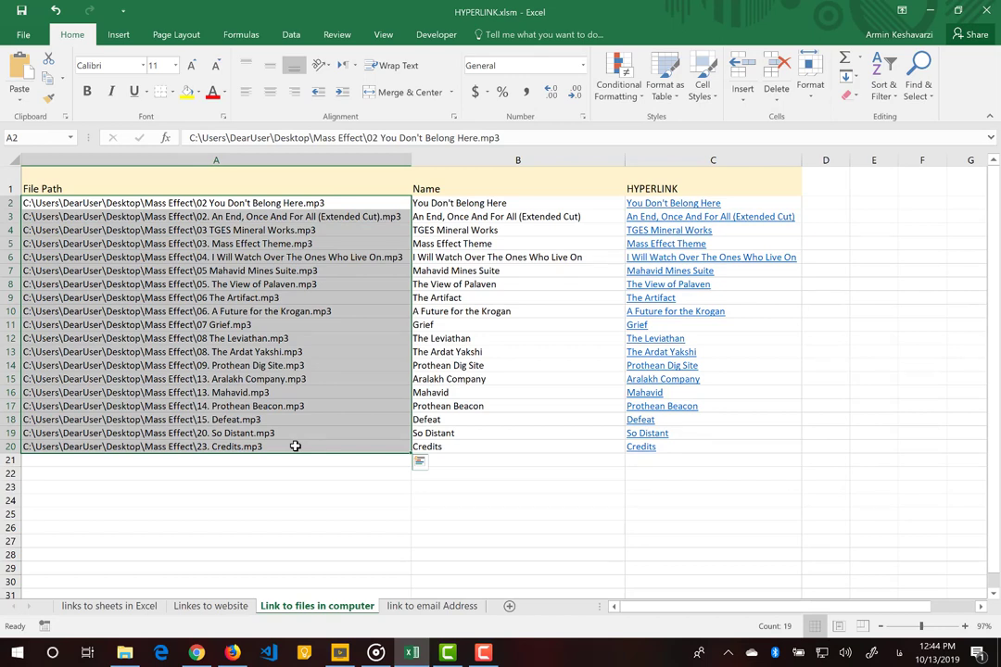
click(319, 204)
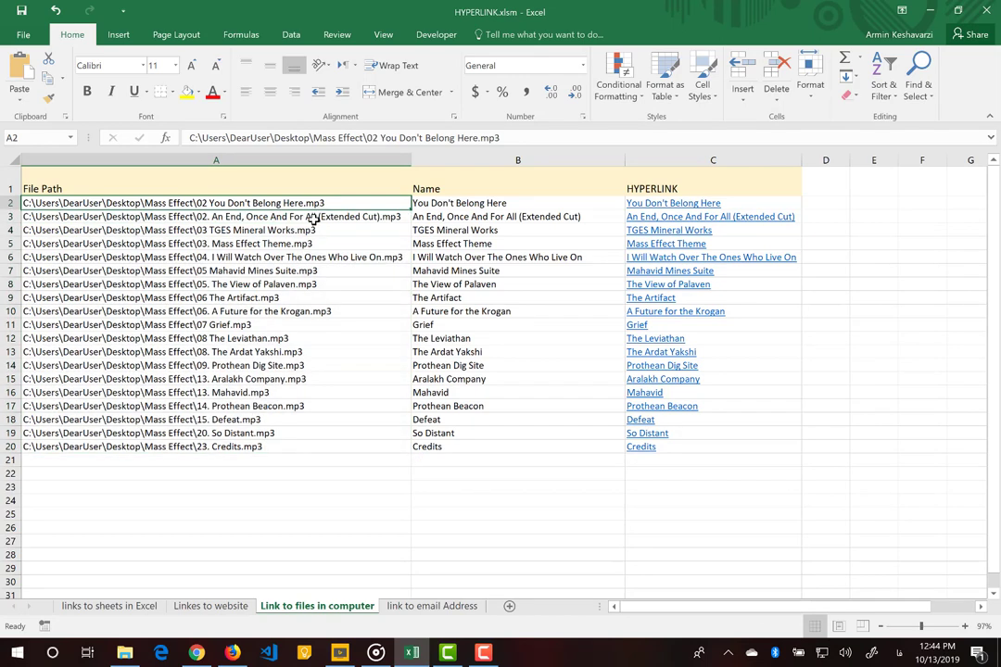
click(314, 217)
click(310, 229)
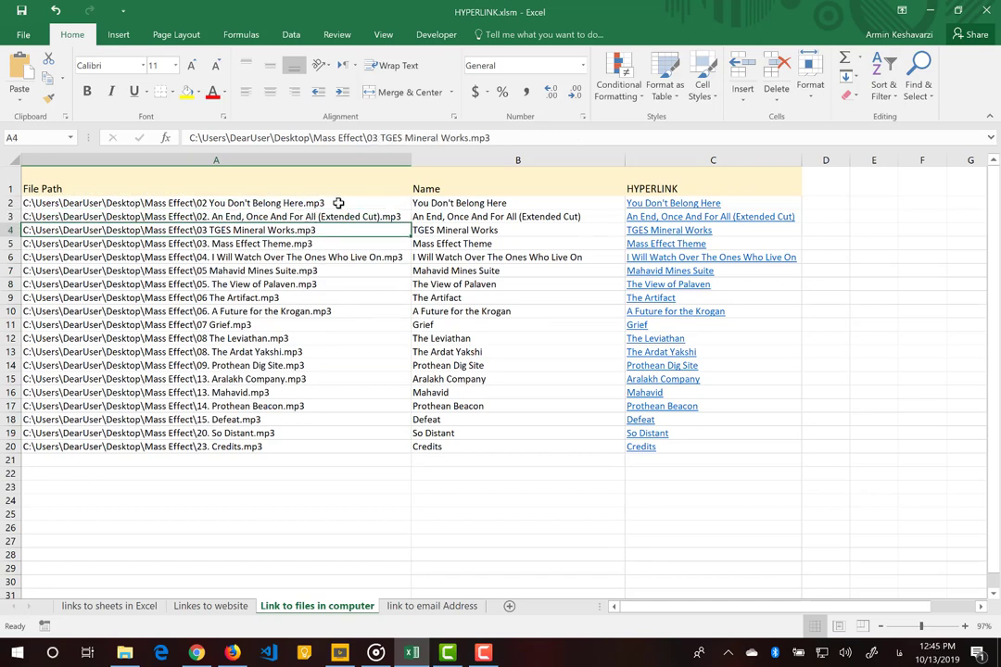
click(348, 197)
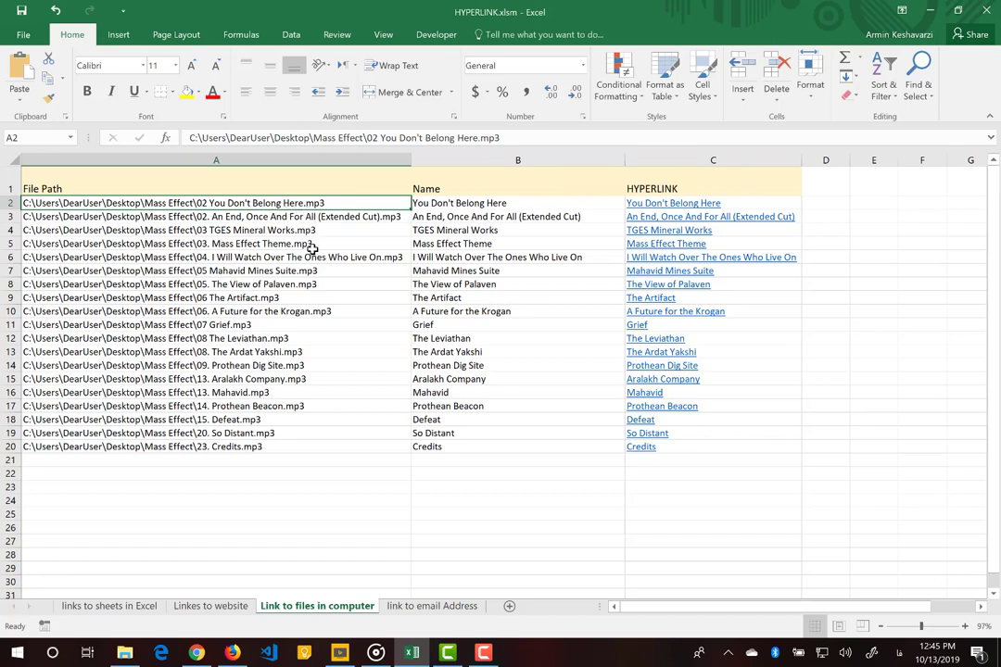
Glance back at 'Linkes to website', then return and reselect file paths A2:A20.
click(211, 606)
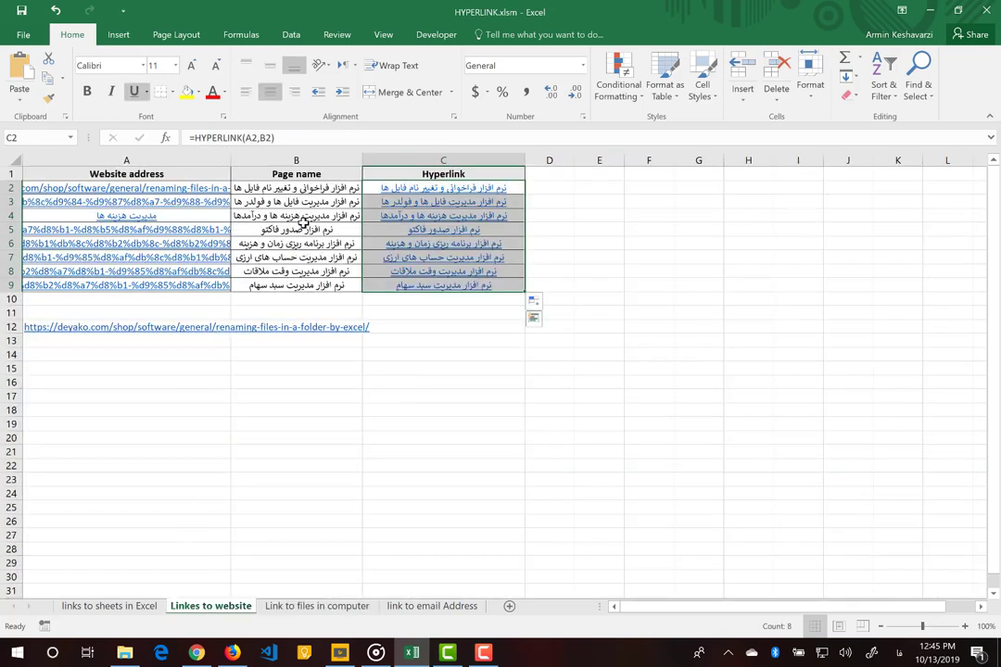
click(268, 200)
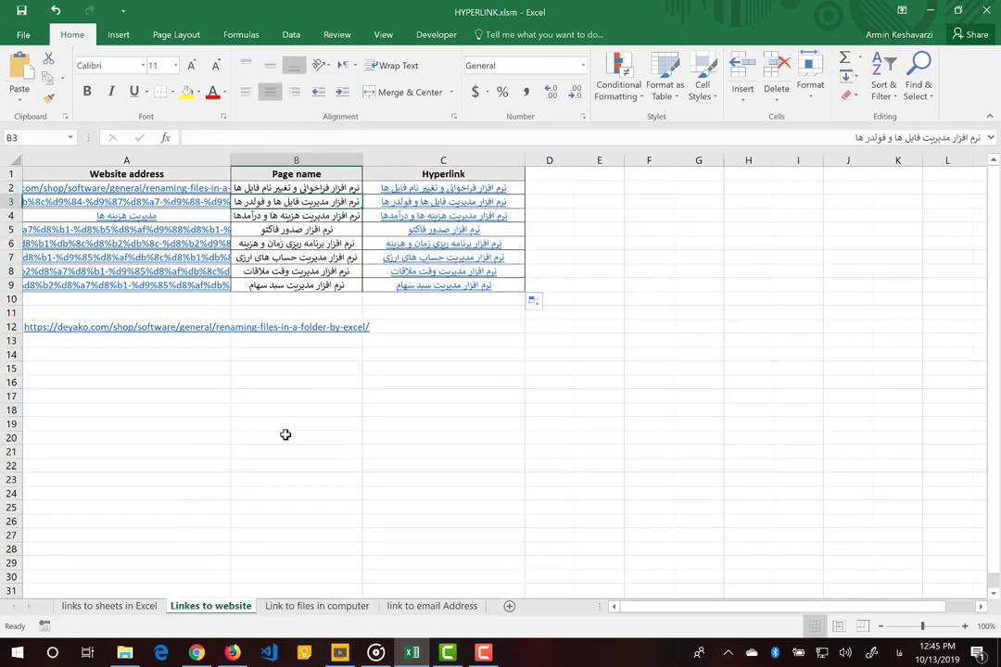
key(ctrl+Page_Down)
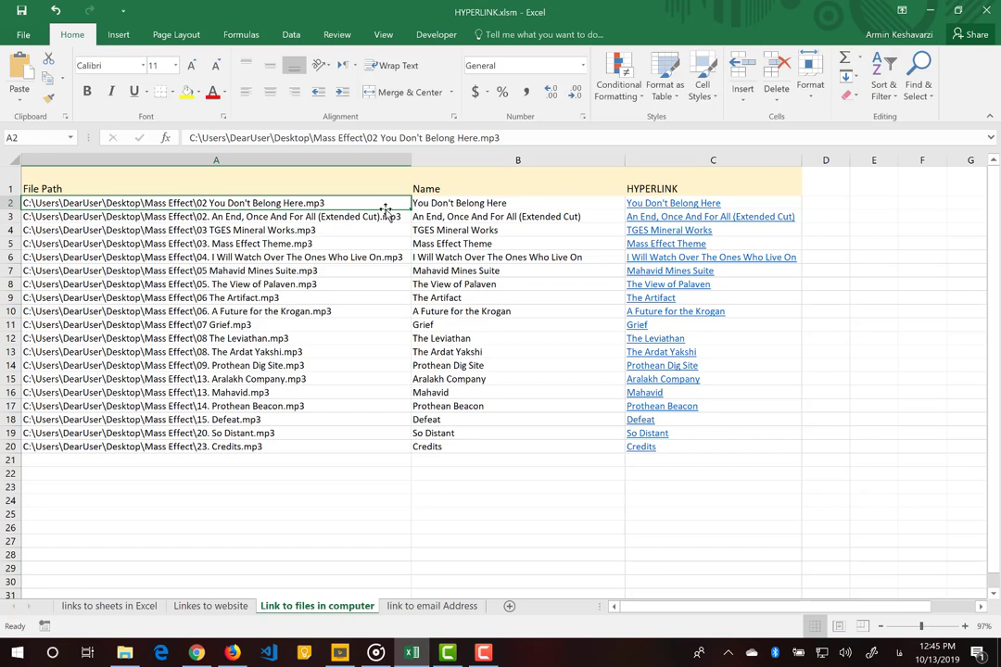
drag(334, 201, 306, 445)
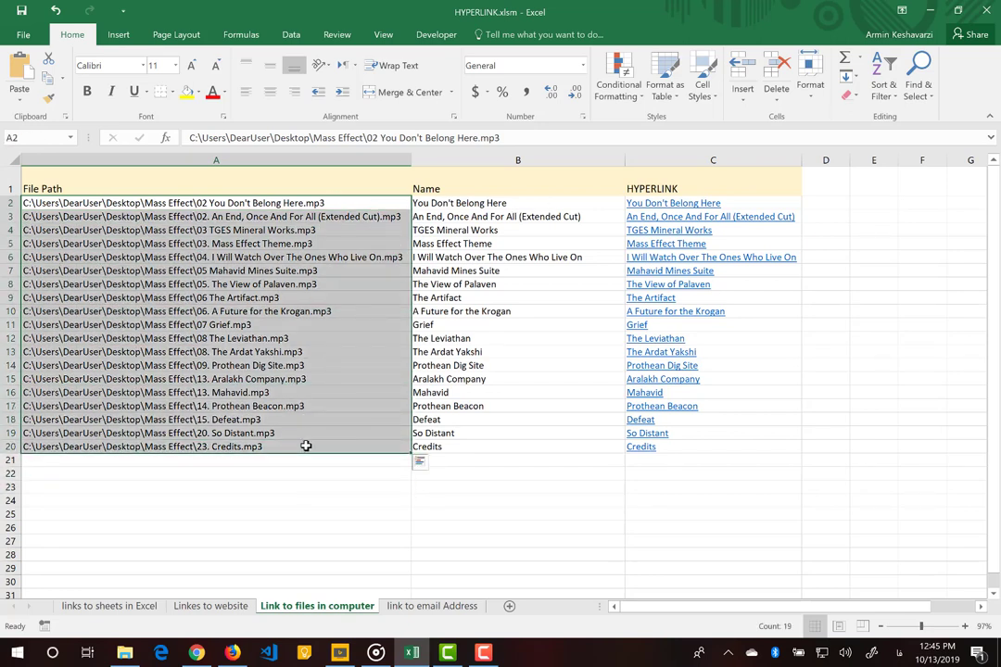
click(533, 216)
Follow the C2 link to play the You Don't Belong Here mp3, then close the player.
click(658, 204)
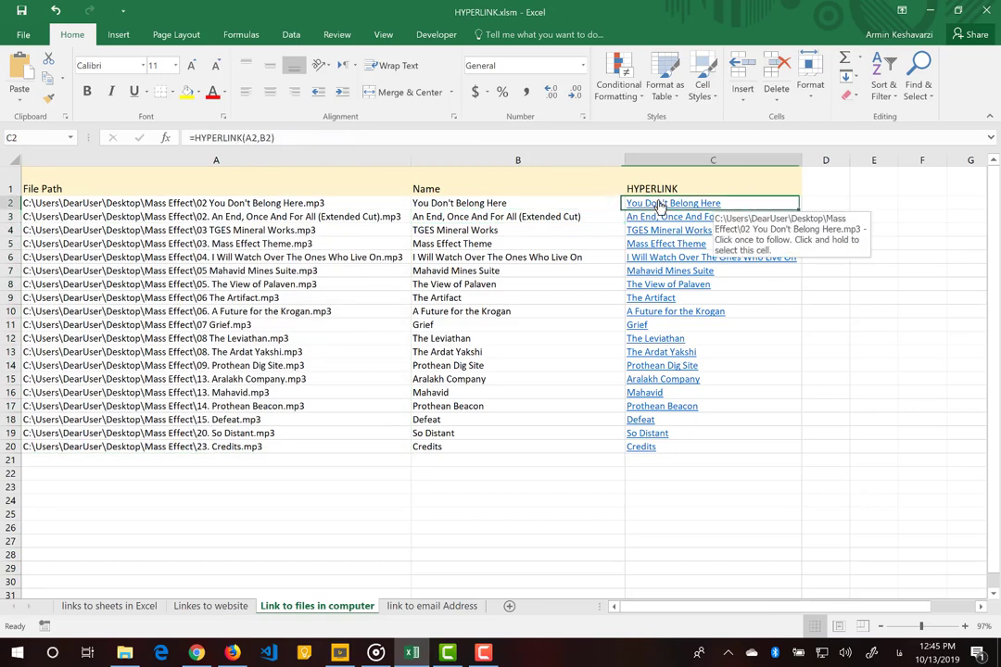
click(575, 419)
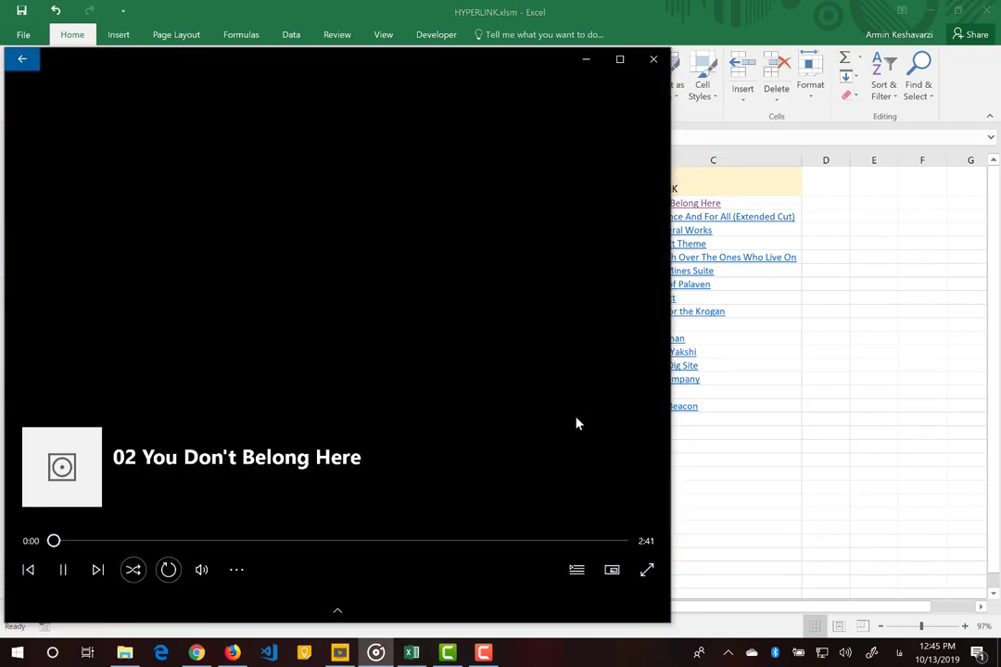
click(654, 59)
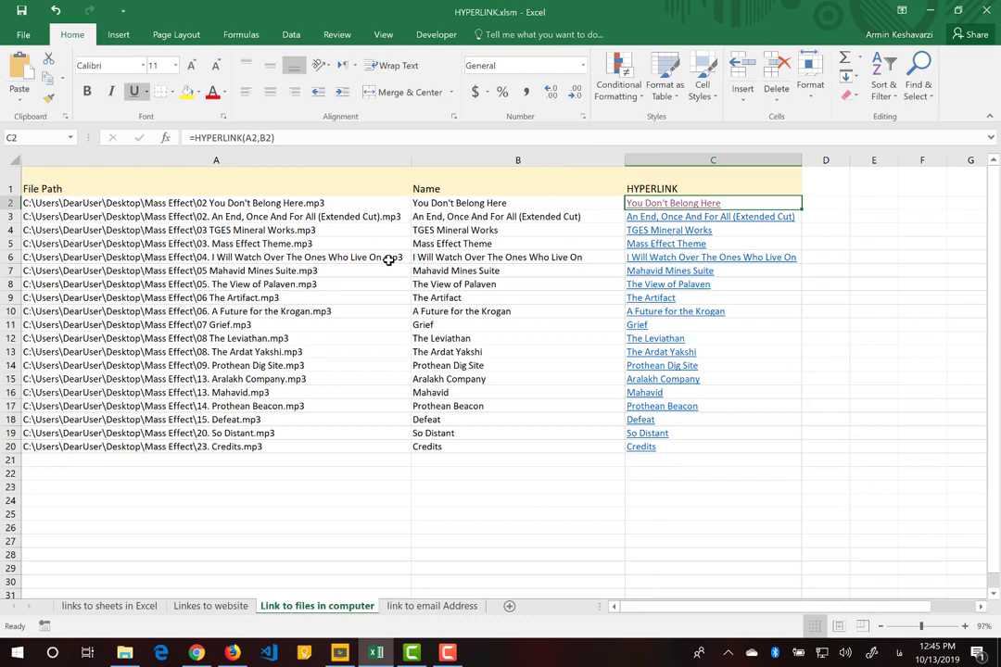
Inspect C2's =HYPERLINK(A2,B2) formula, commit it unchanged, and reselect A2.
click(359, 206)
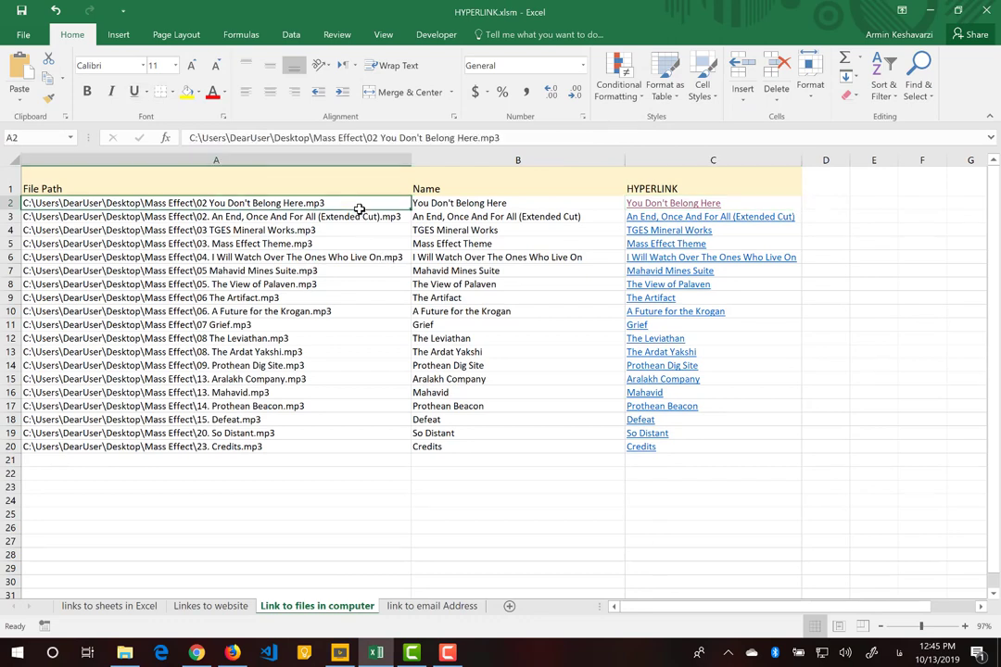
click(760, 203)
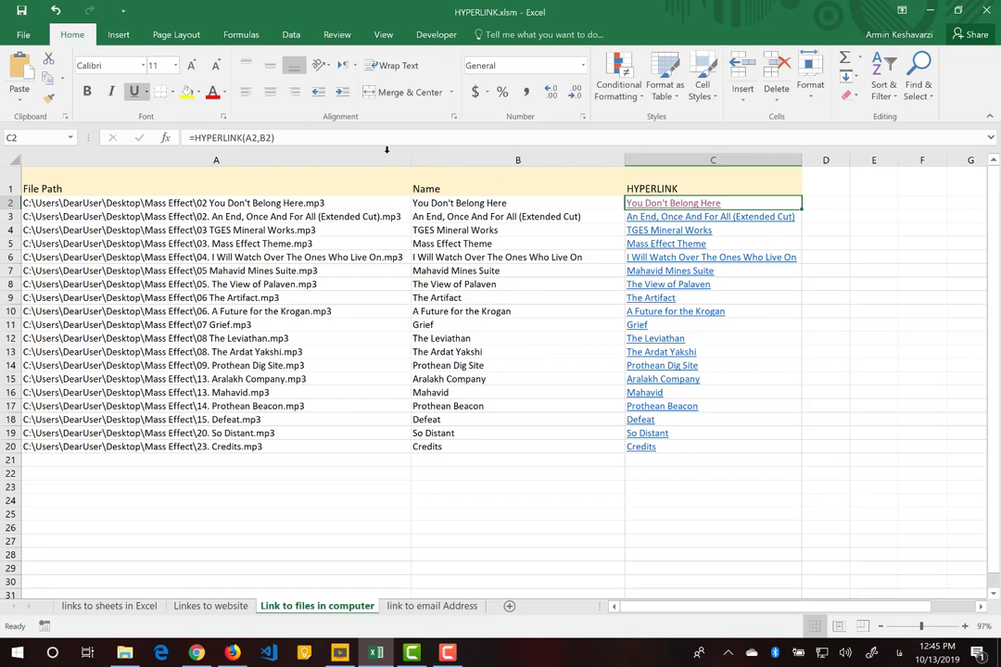
click(363, 143)
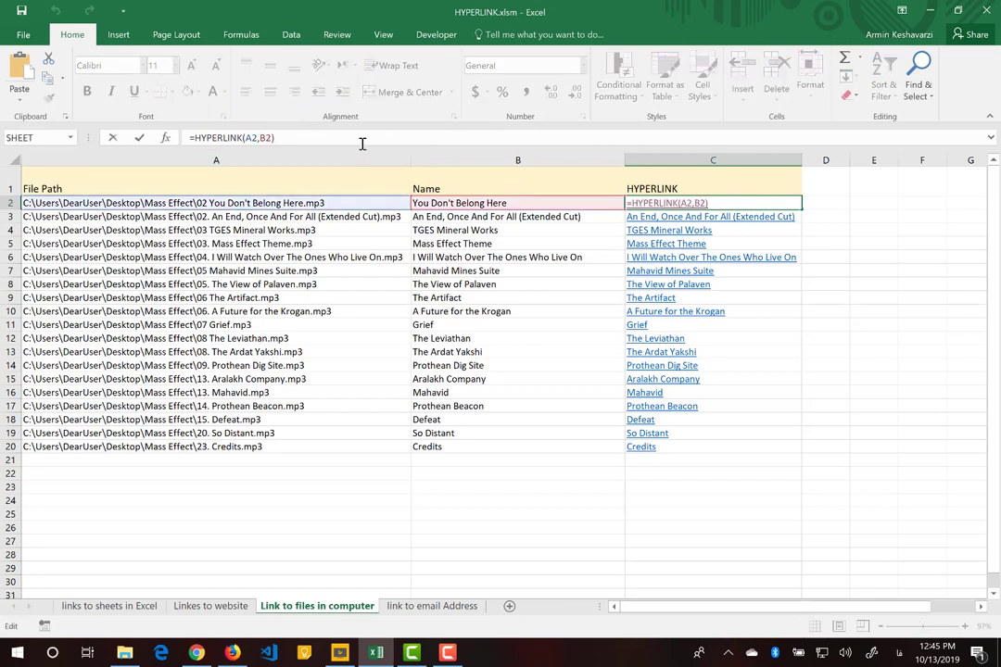
key(Return)
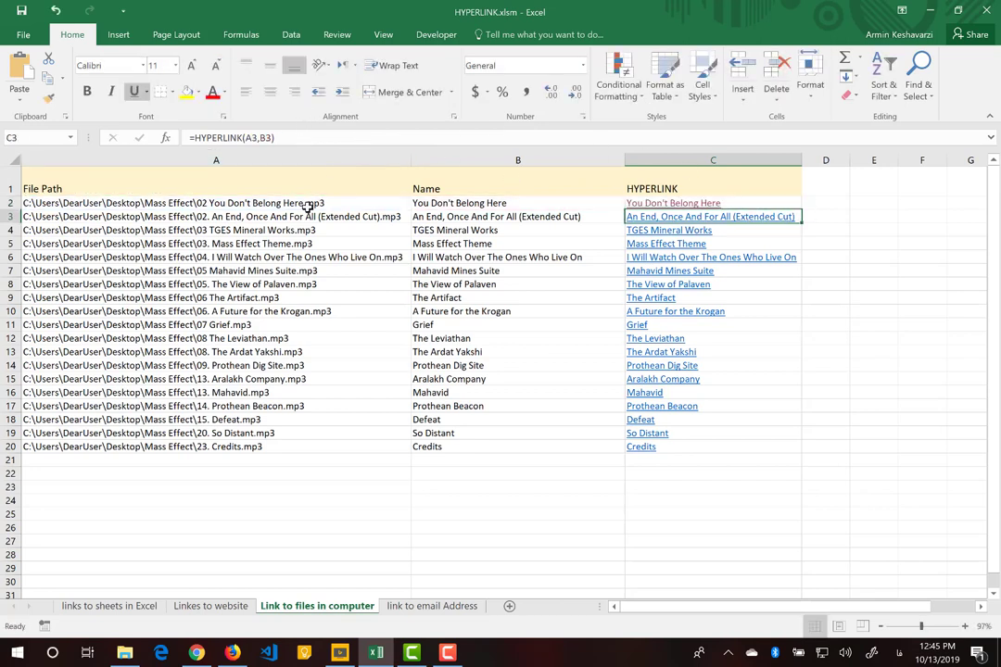
click(309, 203)
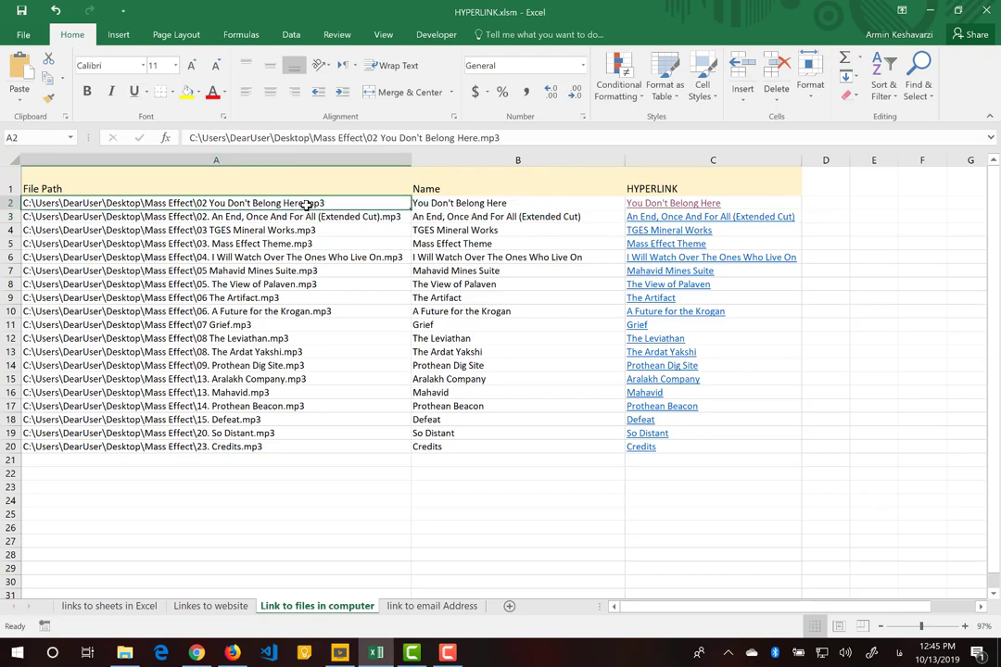
Open A2's hyperlink settings and paste the mp3 path as the link address.
right_click(290, 203)
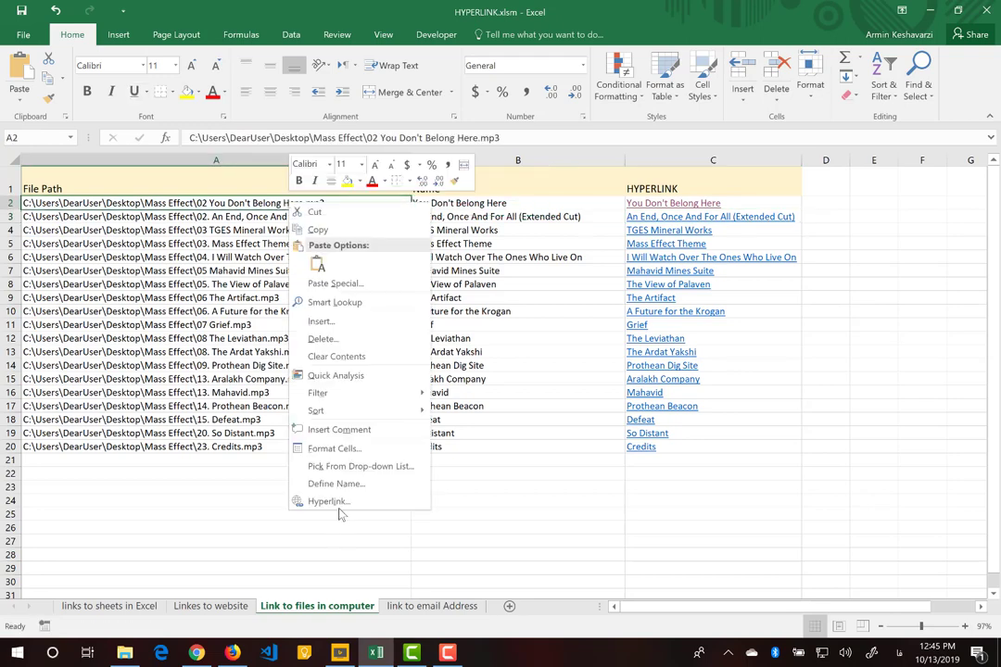
click(339, 506)
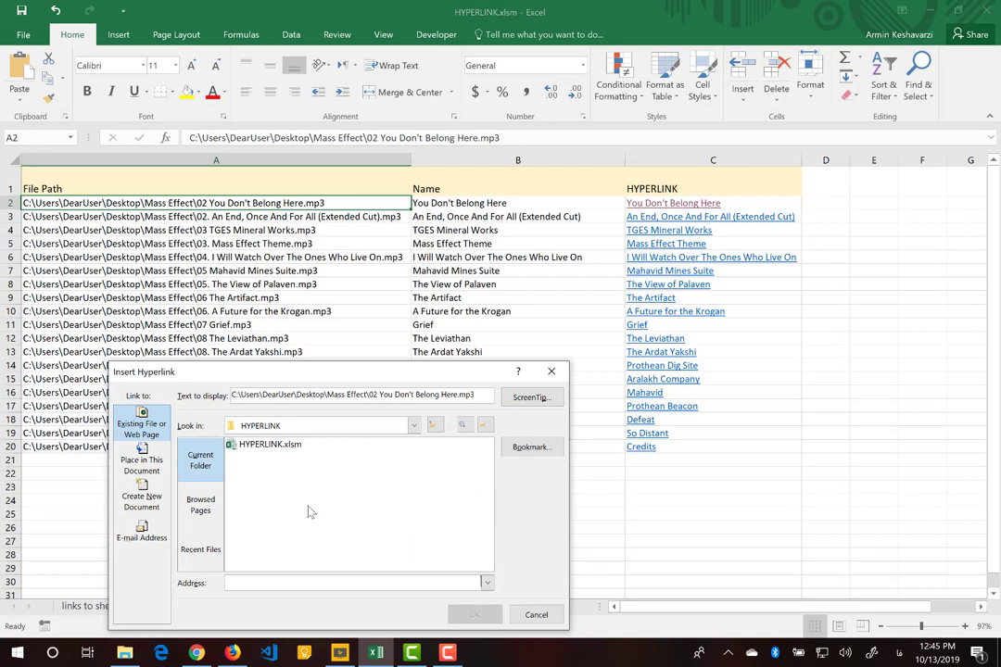
click(142, 425)
click(291, 396)
key(BackSpace)
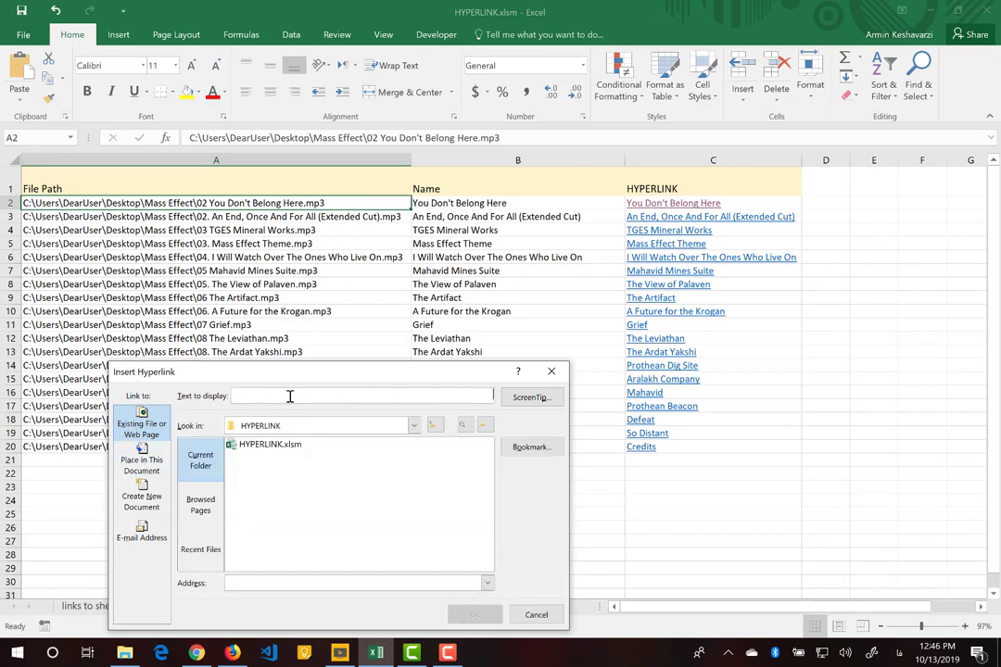
click(242, 583)
text(C:\Users\DearUser\Desktop\Mass Effect\02 You Don't Belong Here.mp3)
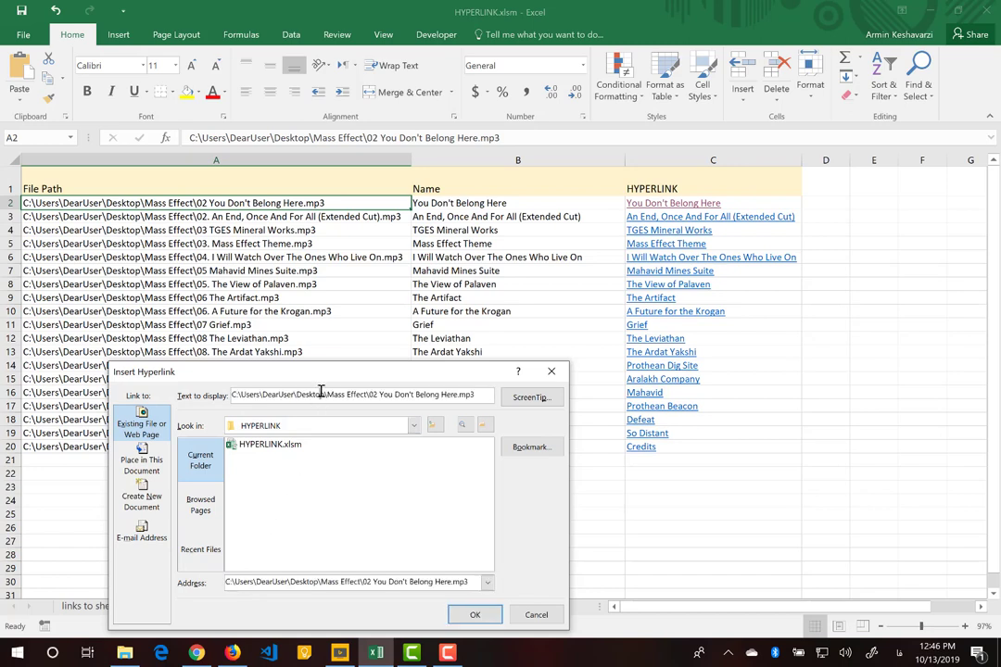
Trim the display text to 'You Don't Belong Here' and confirm the A2 hyperlink.
click(322, 394)
click(375, 396)
drag(380, 395, 232, 395)
key(BackSpace)
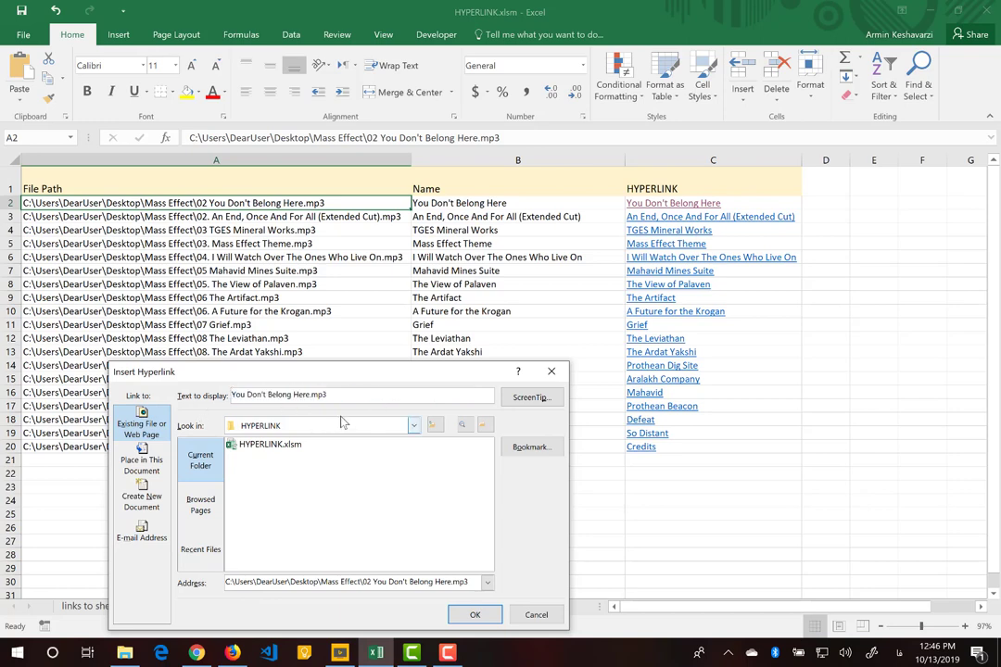
key(End)
key(BackSpace)
key(BackSpace)
key(BackSpace)
click(474, 615)
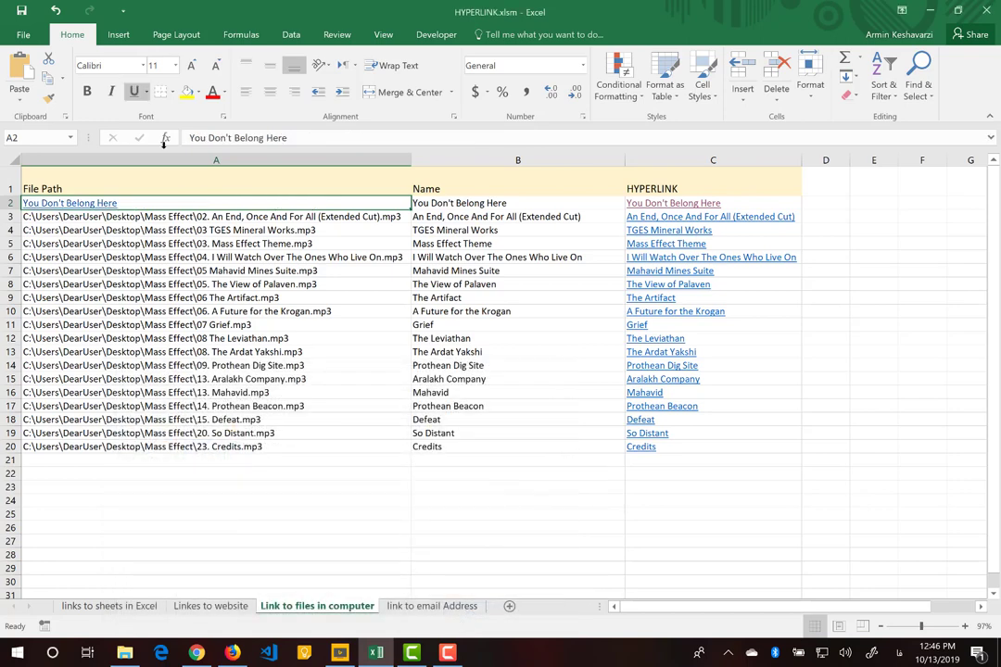
Test the A2 link, cancel opening the mp3, and go to the 'link to email Address' sheet.
click(63, 204)
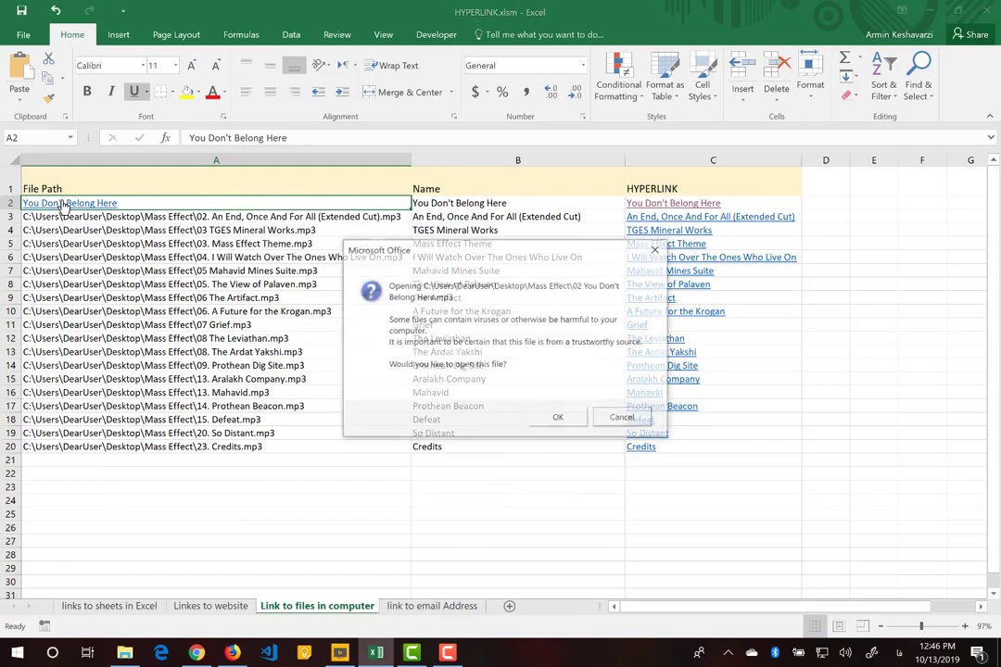
click(620, 418)
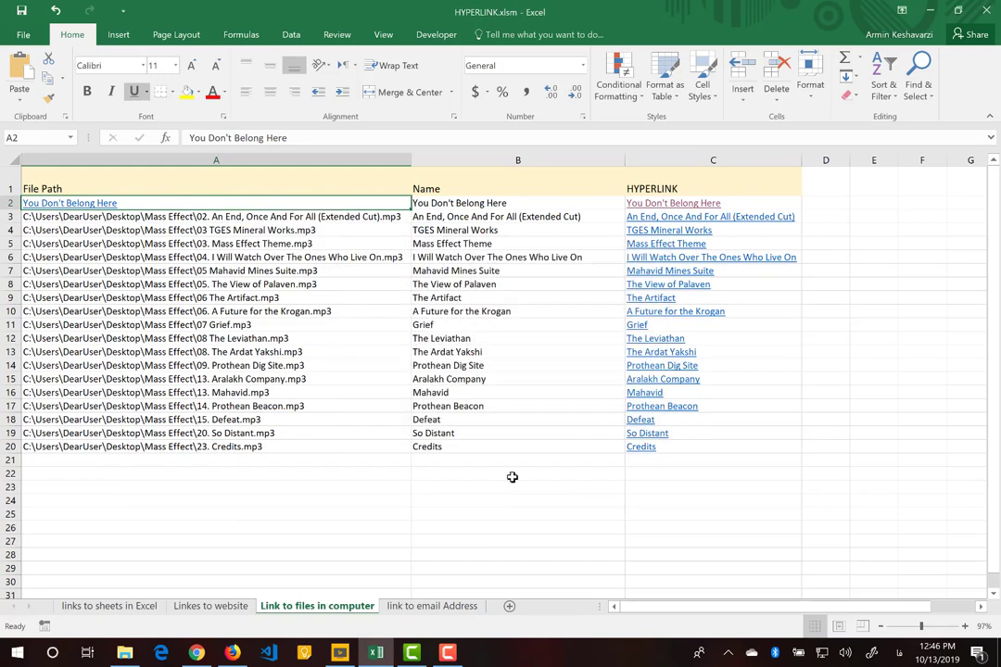
click(403, 607)
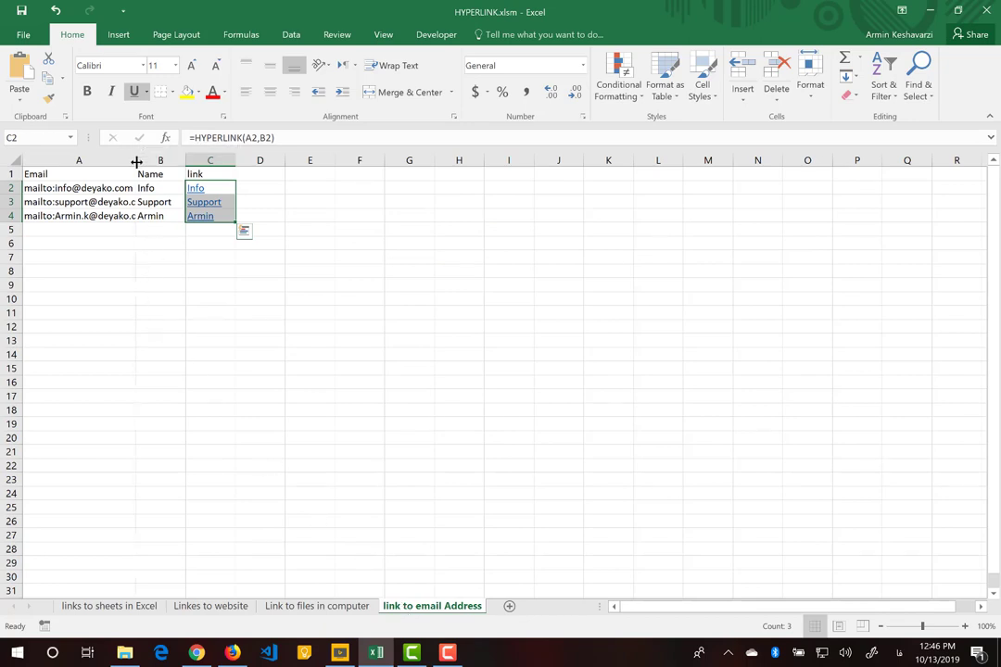
Widen column A to show the full mailto addresses and check A2 and A3.
drag(136, 162, 170, 162)
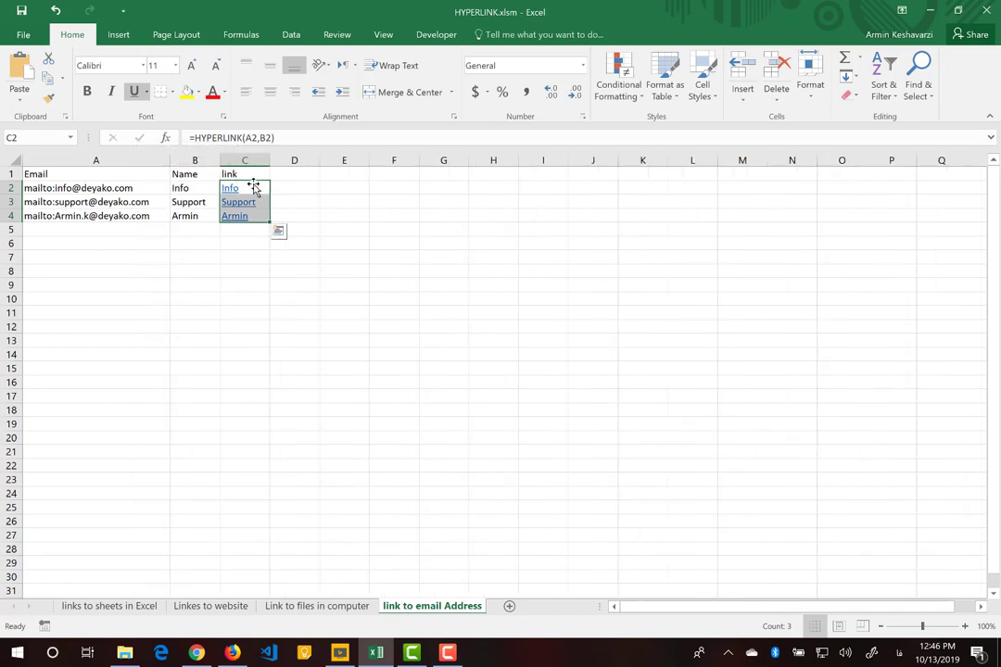
click(254, 189)
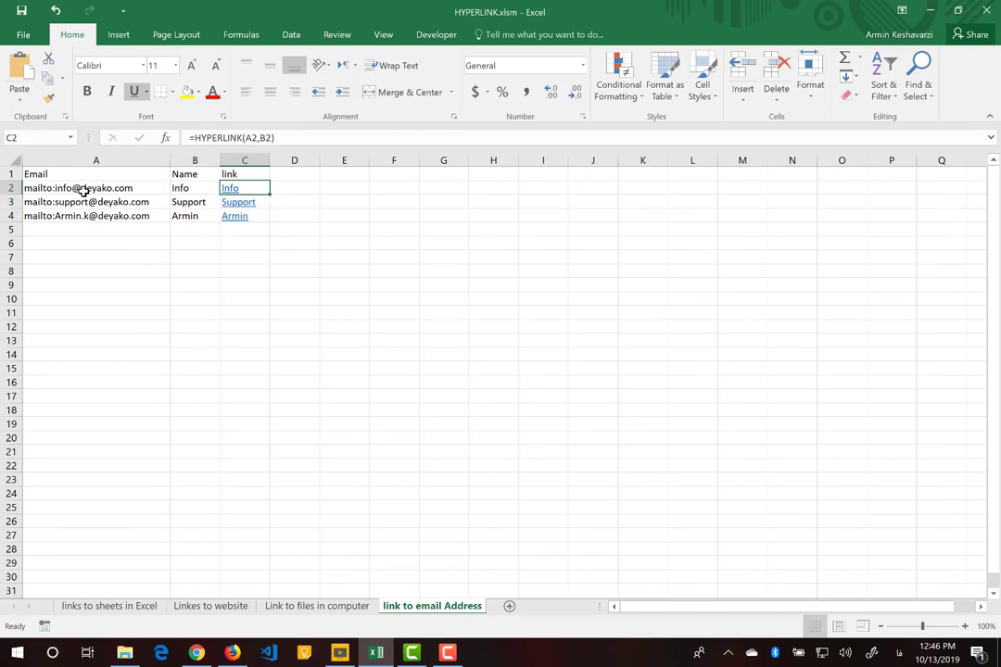
click(82, 190)
click(127, 201)
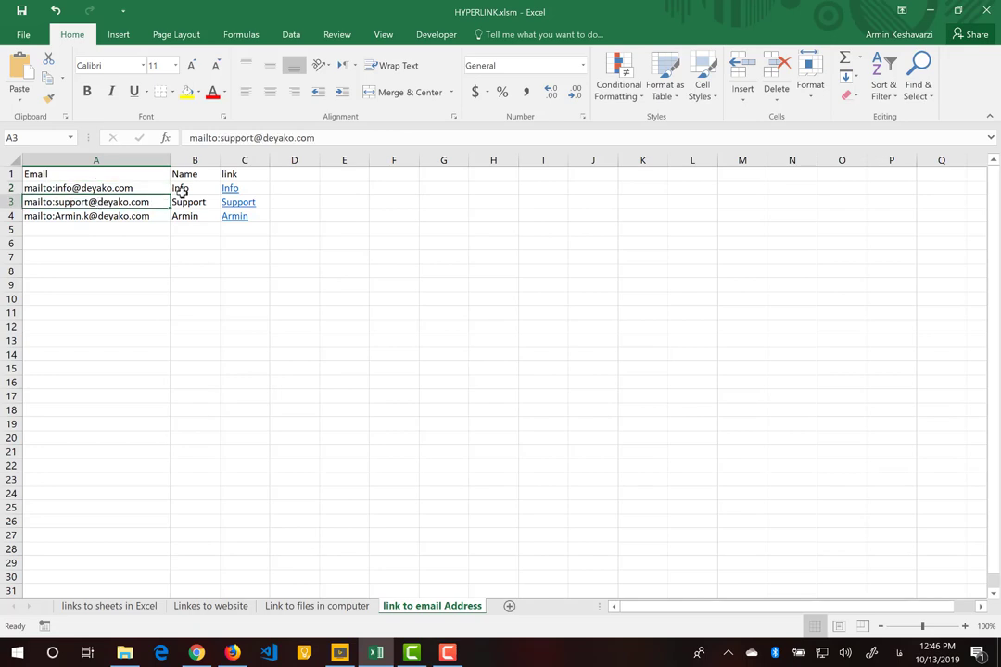
Follow the Info mailto link in C2 and dismiss the mail-app chooser.
click(249, 192)
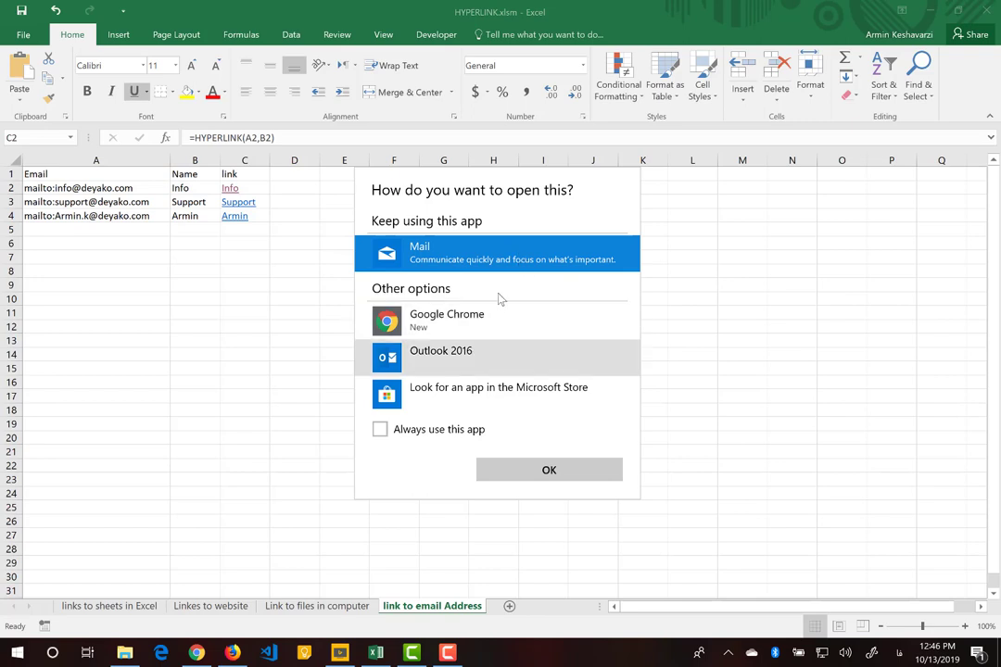
click(237, 496)
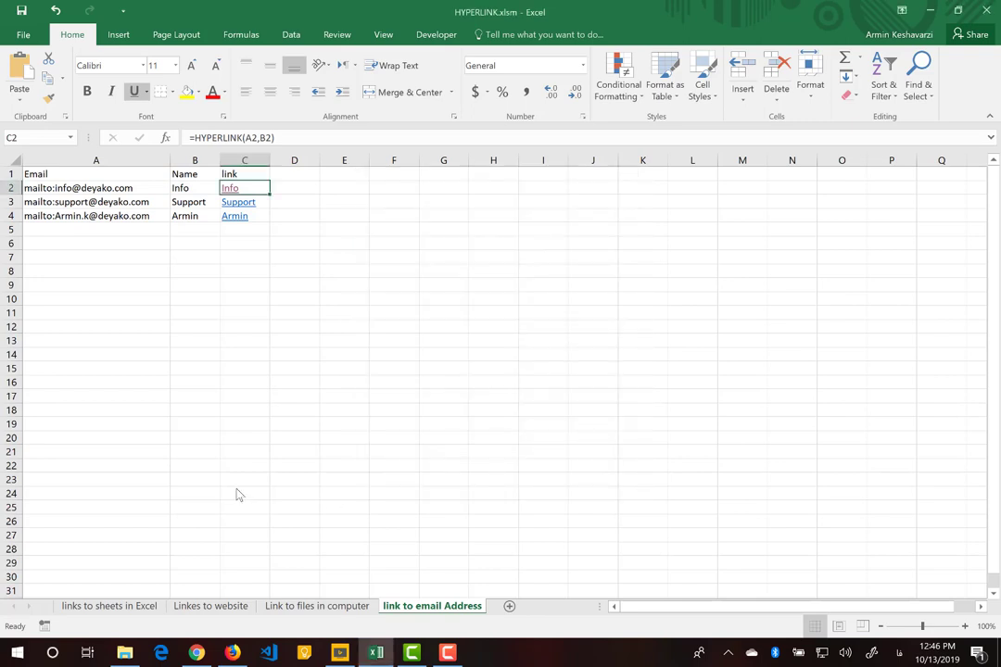
click(116, 187)
Turn cell A2 into an e-mail hyperlink using the recently used e-mail address.
right_click(117, 188)
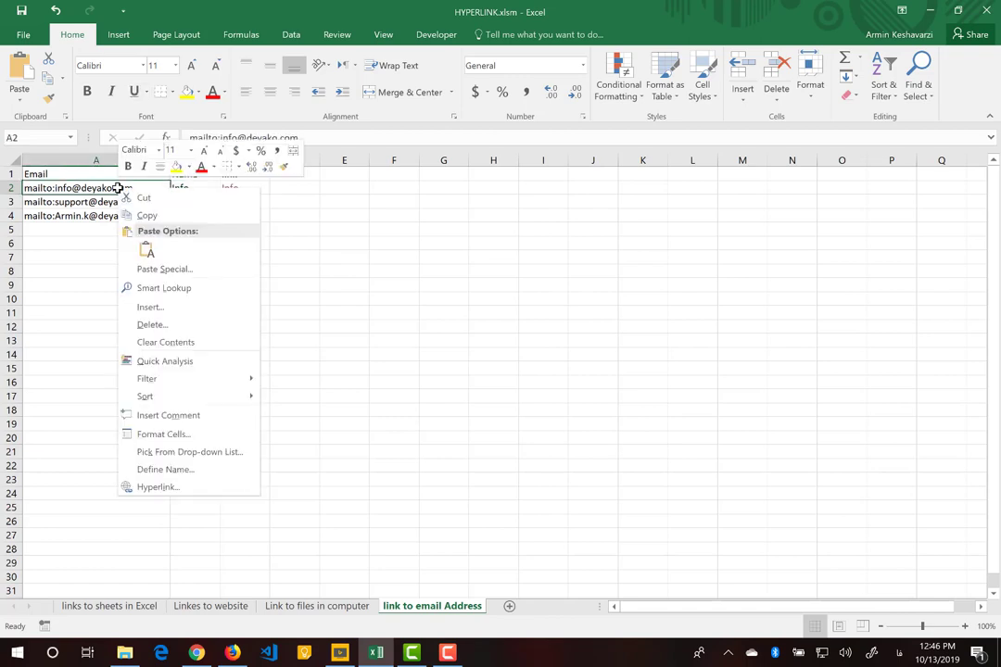
click(158, 487)
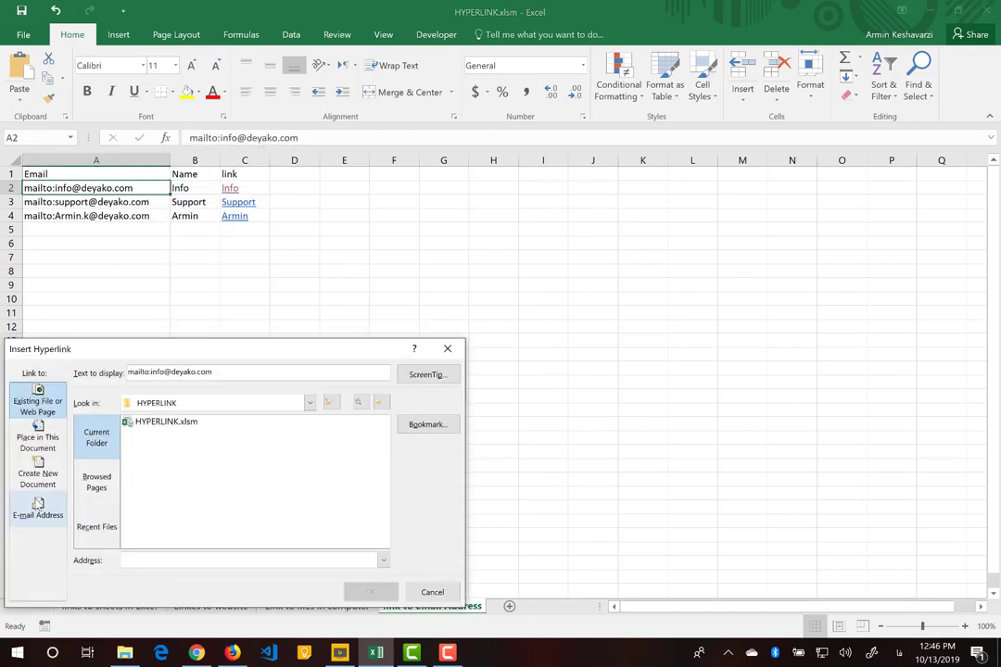
click(38, 505)
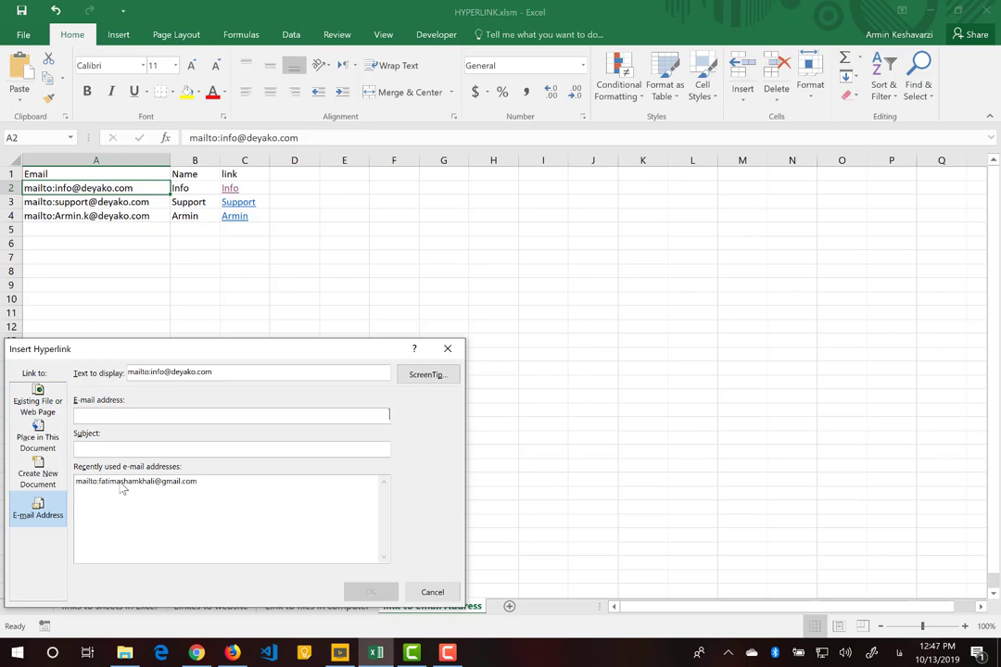
click(122, 482)
key(Return)
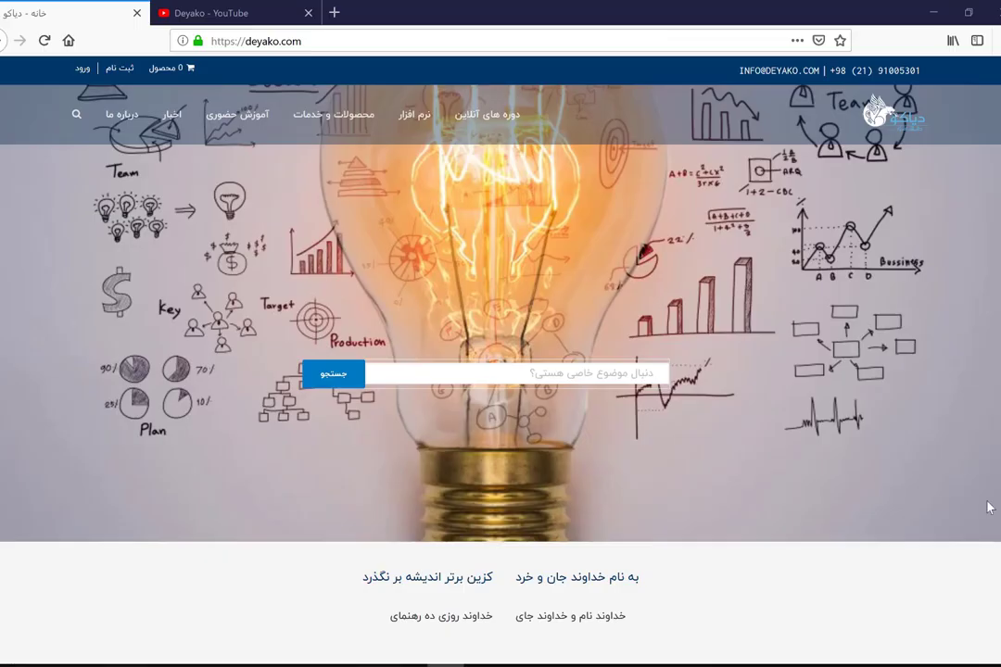
Switch Firefox to the 'Deyako - YouTube' tab showing youtube.com/deyakoltd.
click(240, 14)
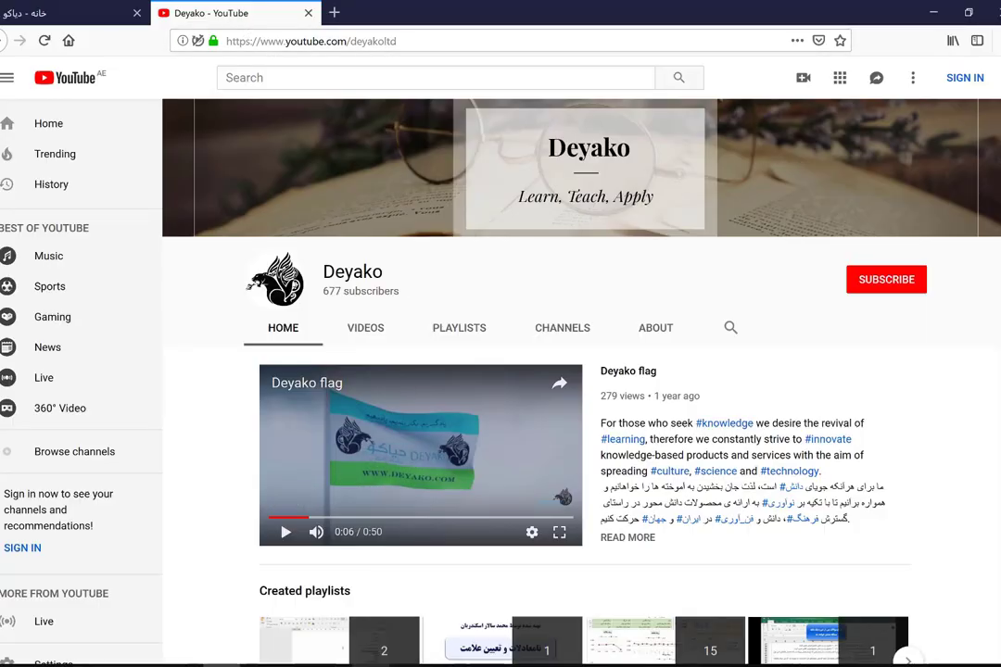